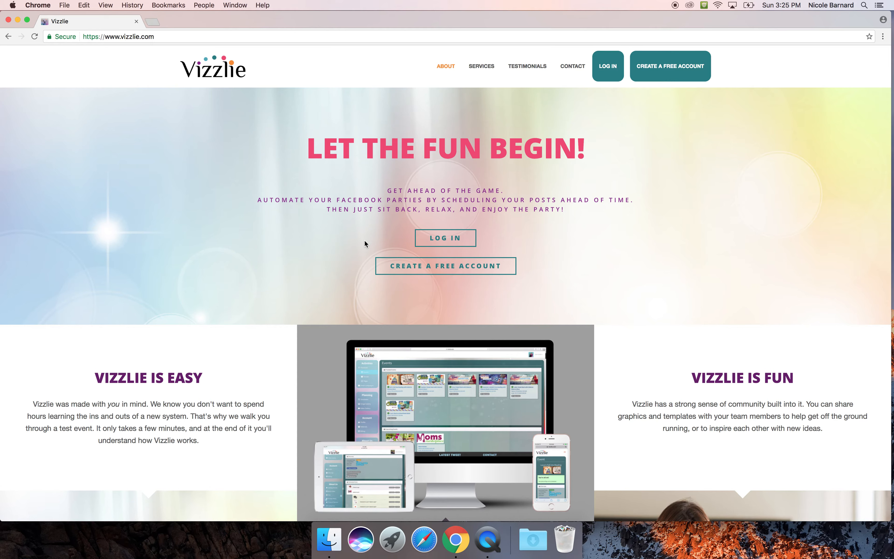
Step: Log in and view the posts of the Sample Template among the Facebook templates
{"action": "left_click", "coordinate": [437, 238]}
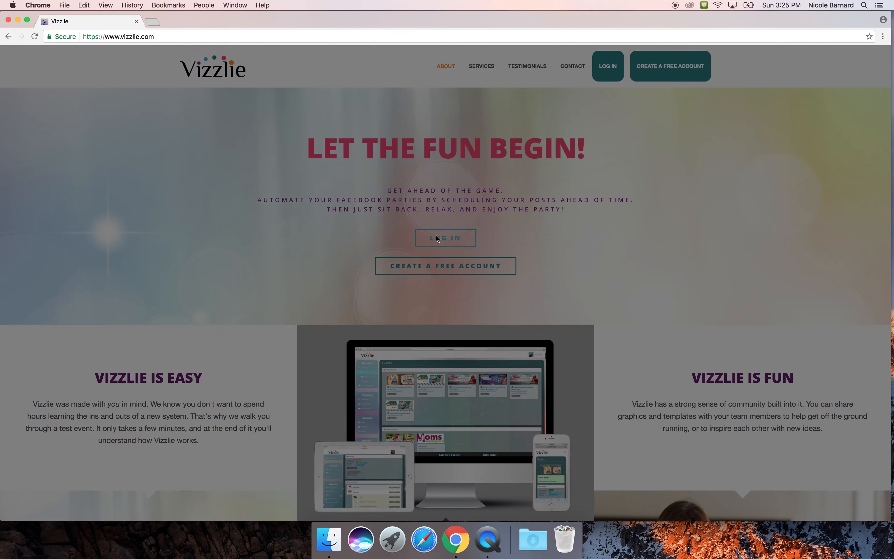
{"action": "left_click", "coordinate": [440, 113]}
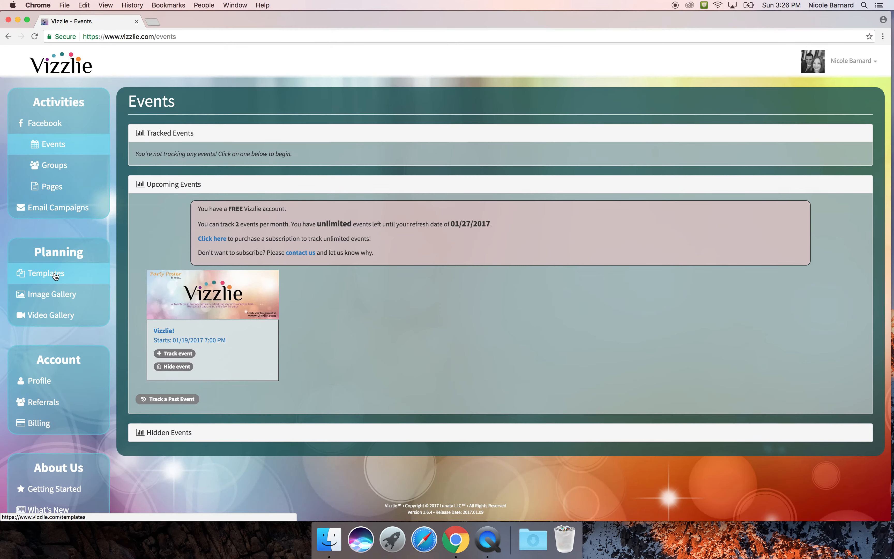
{"action": "left_click", "coordinate": [54, 273]}
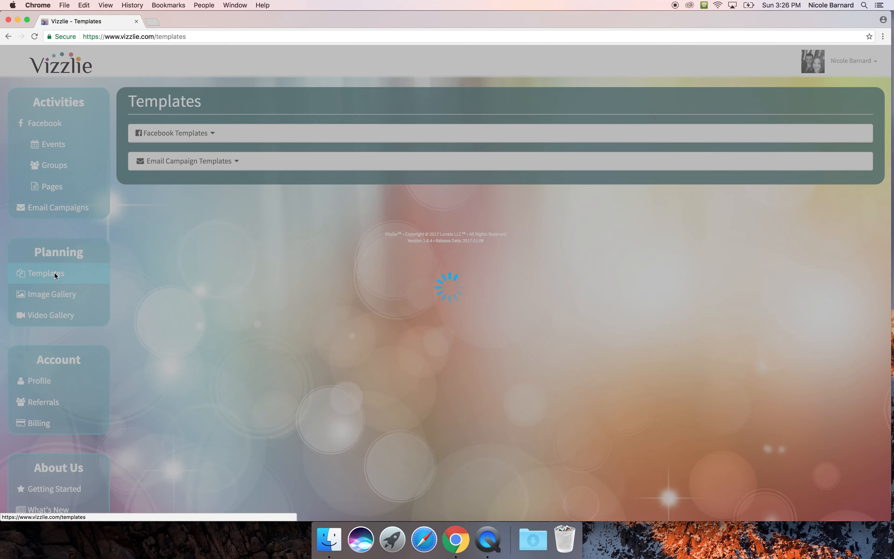
{"action": "left_click", "coordinate": [189, 136]}
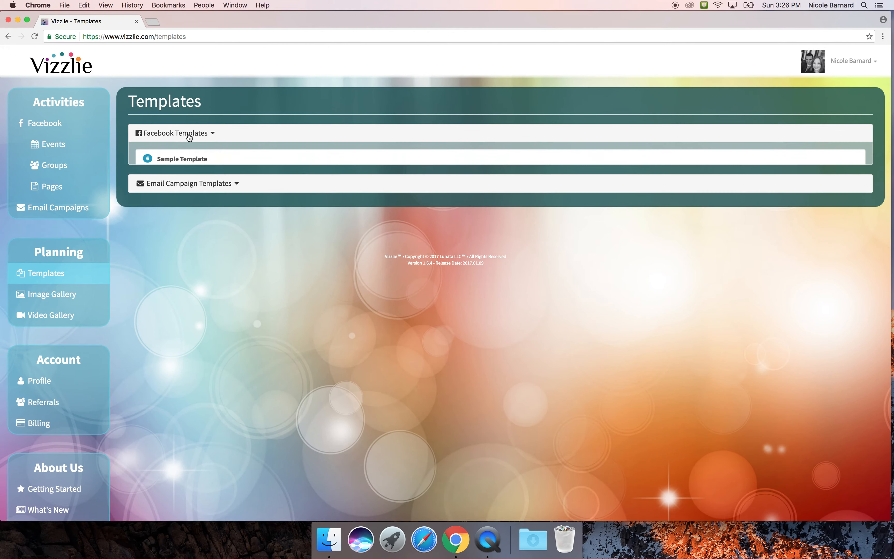
{"action": "left_click", "coordinate": [182, 164]}
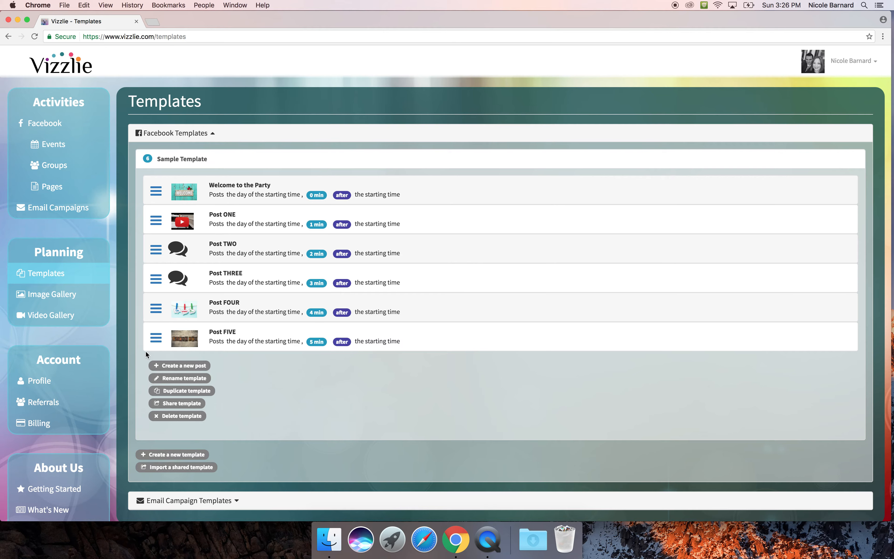
{"action": "left_click", "coordinate": [174, 159]}
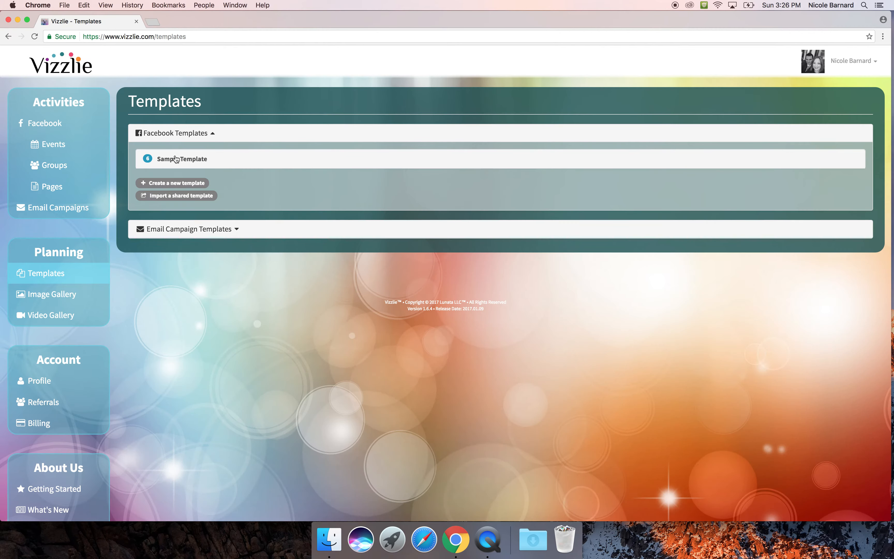
Step: Create a new Facebook template titled "Vizzlie"
{"action": "left_click", "coordinate": [168, 181]}
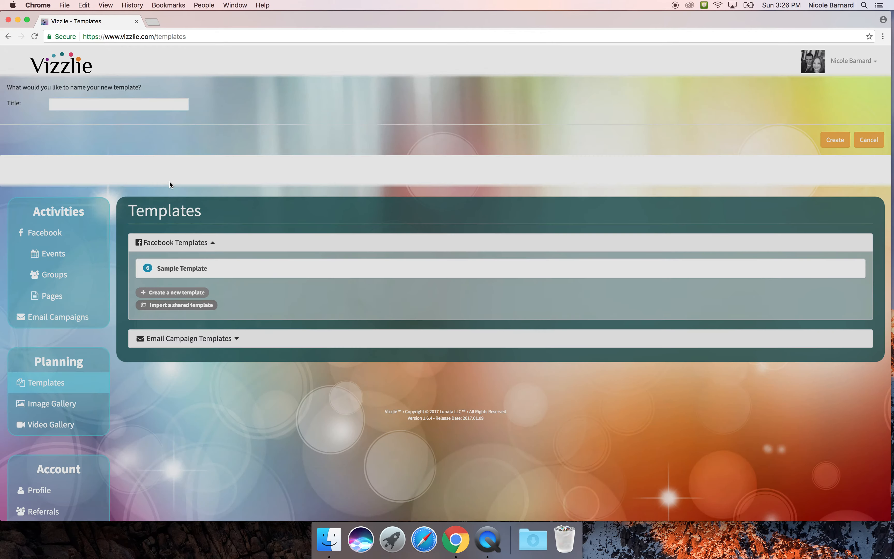
{"action": "left_click", "coordinate": [373, 119]}
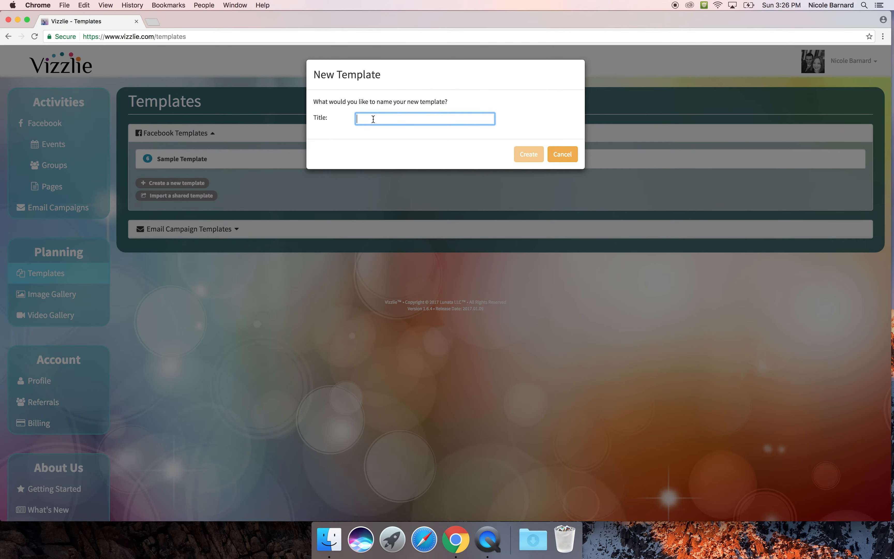
{"action": "type", "text": "Vizzlie"}
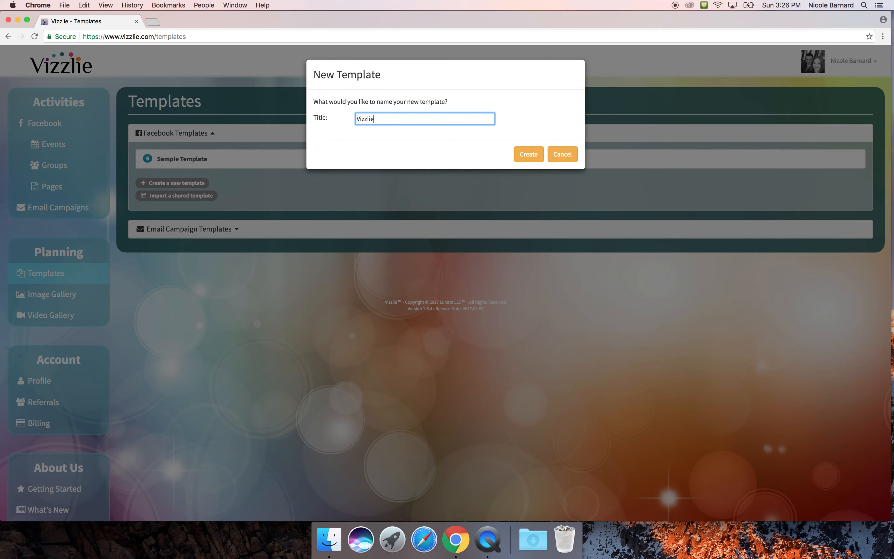
{"action": "left_click", "coordinate": [521, 149]}
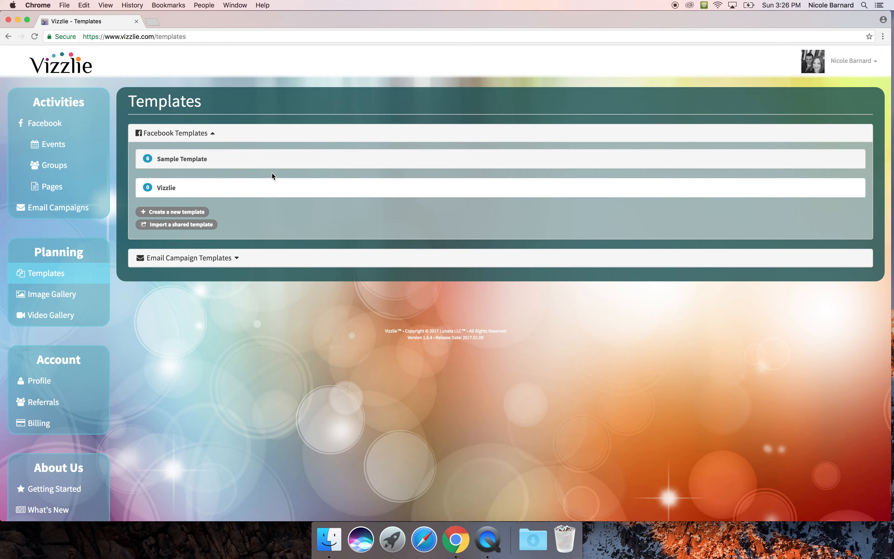
Step: Start a new post in the Vizzlie template and title it "Welcome"
{"action": "left_click", "coordinate": [170, 188]}
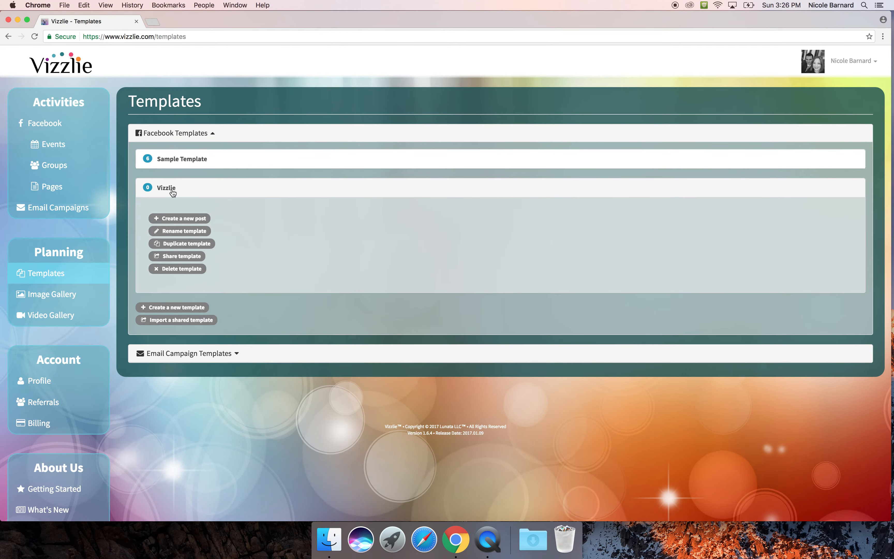
{"action": "left_click", "coordinate": [193, 219]}
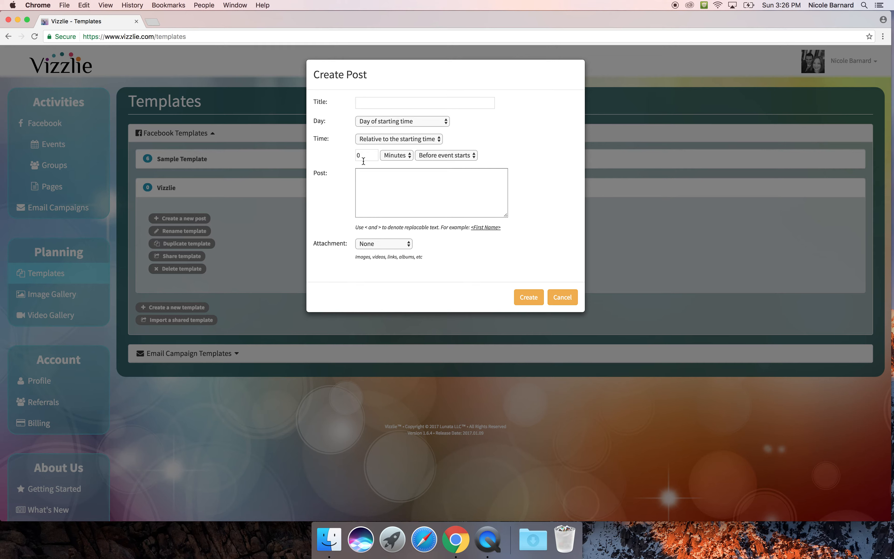
{"action": "left_click", "coordinate": [406, 103]}
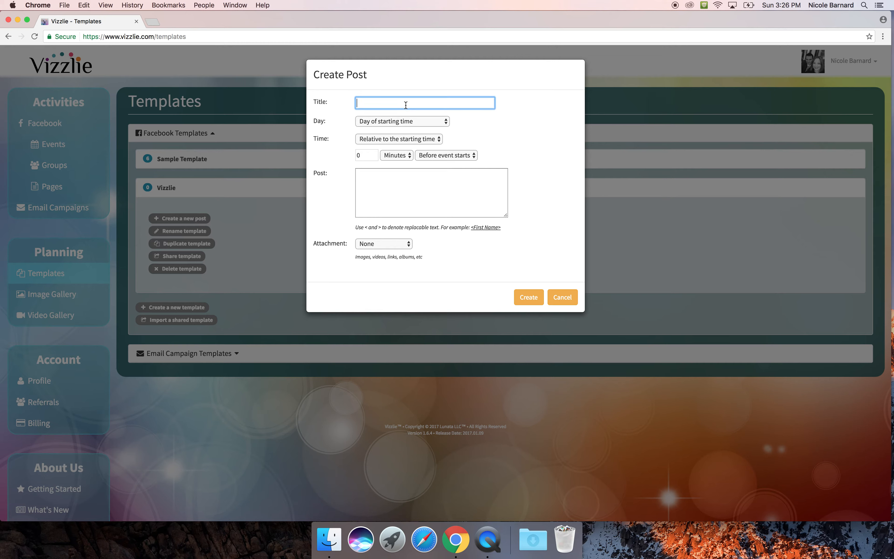
{"action": "type", "text": "Welcome"}
Step: Set the post's day to 3 days before the starting time
{"action": "left_click", "coordinate": [443, 121]}
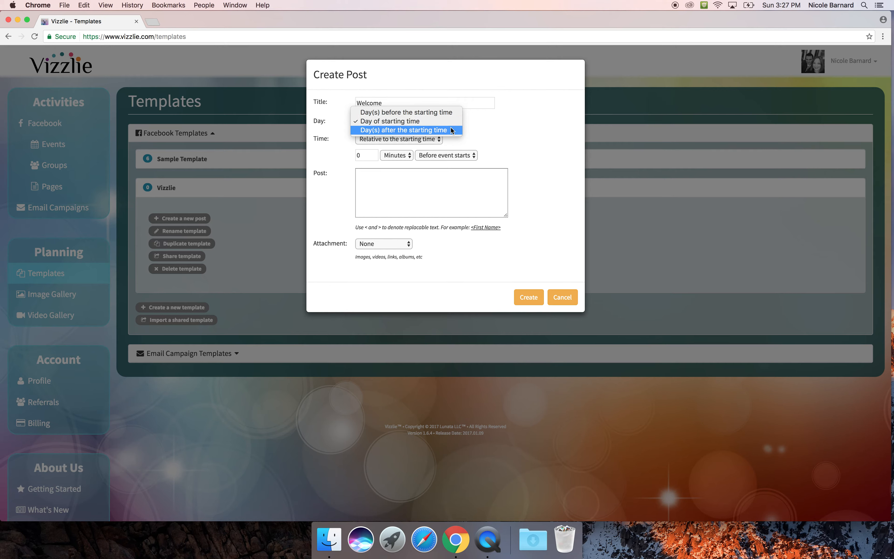
{"action": "left_click", "coordinate": [444, 115]}
{"action": "double_click", "coordinate": [367, 124]}
{"action": "type", "text": "3"}
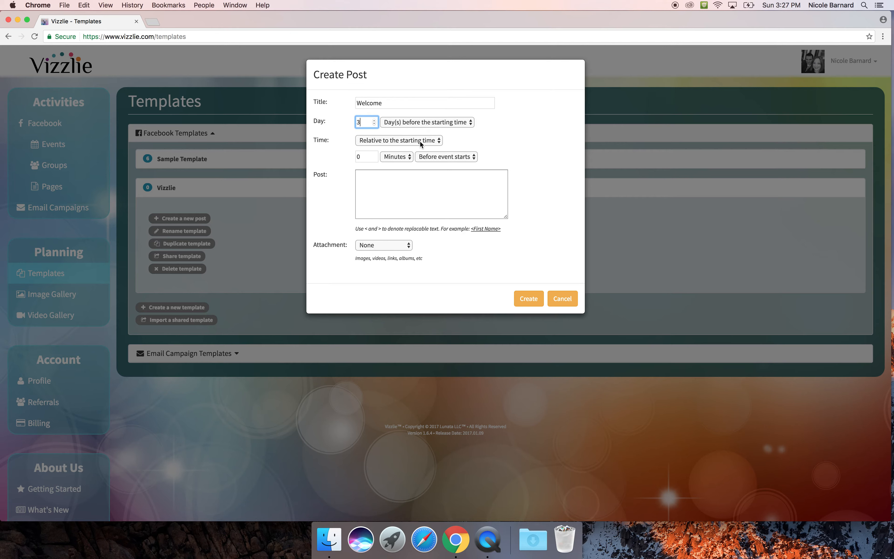
Step: Schedule the post for an exact time of day, 09:30 AM
{"action": "left_click", "coordinate": [425, 142]}
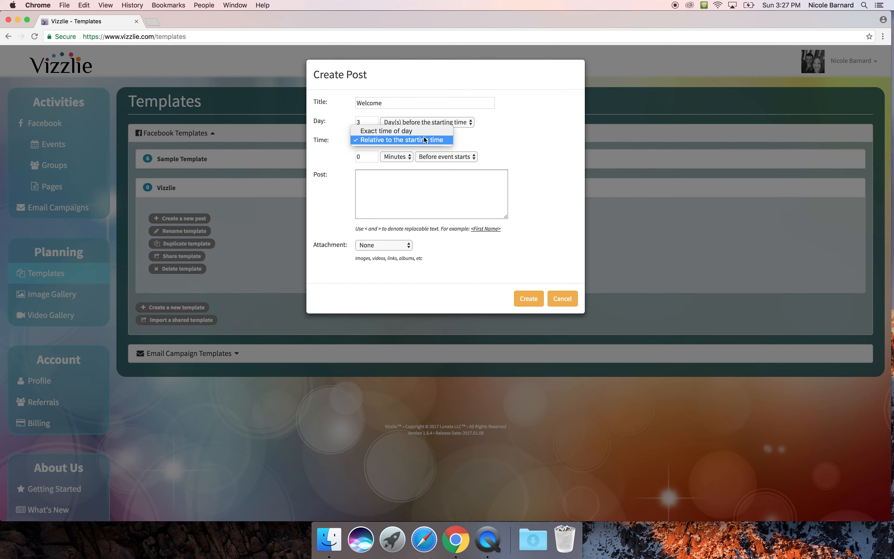
{"action": "left_click", "coordinate": [422, 132]}
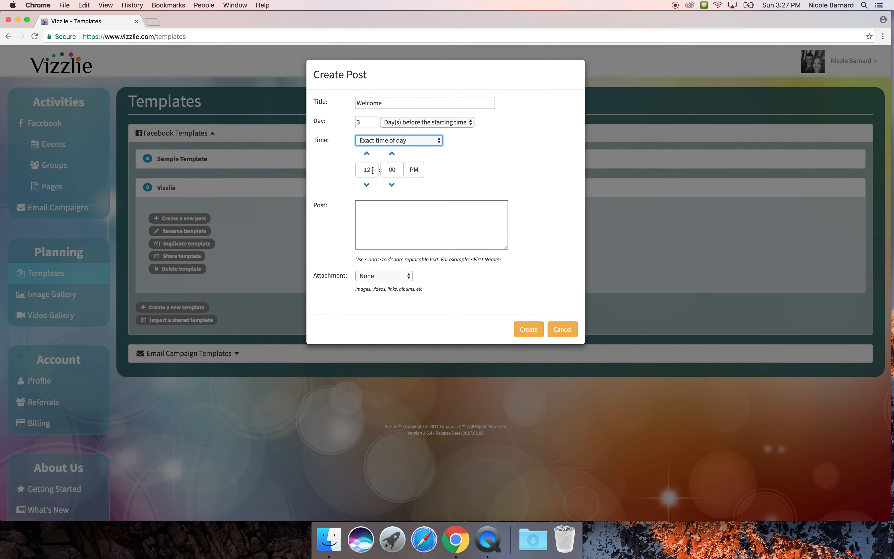
{"action": "left_click_drag", "start_coordinate": [372, 170], "coordinate": [362, 169]}
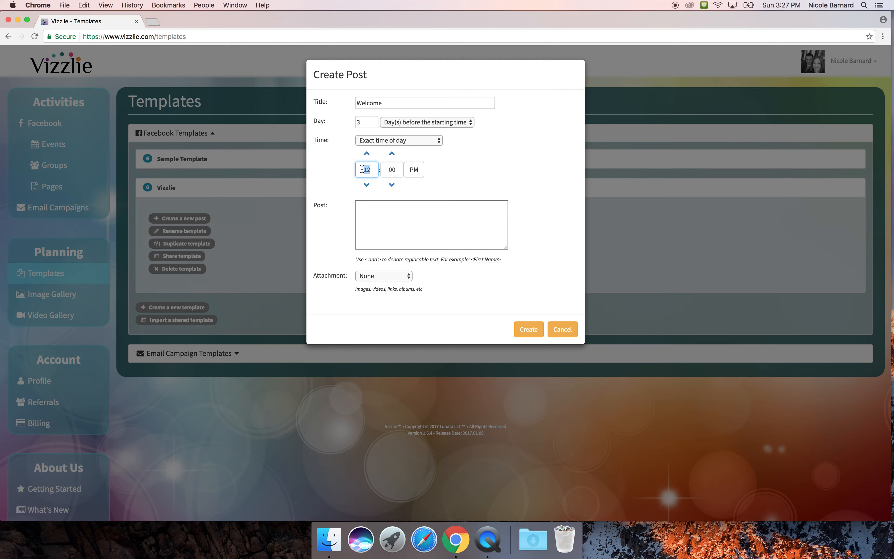
{"action": "type", "text": "9"}
{"action": "key", "text": "Tab"}
{"action": "type", "text": "30"}
{"action": "key", "text": "Tab"}
{"action": "key", "text": "space"}
Step: Write the post text "Welcome to <Host>'s party." with <Host> as replaceable text
{"action": "left_click", "coordinate": [383, 209]}
{"action": "type", "text": "Welcome to t"}
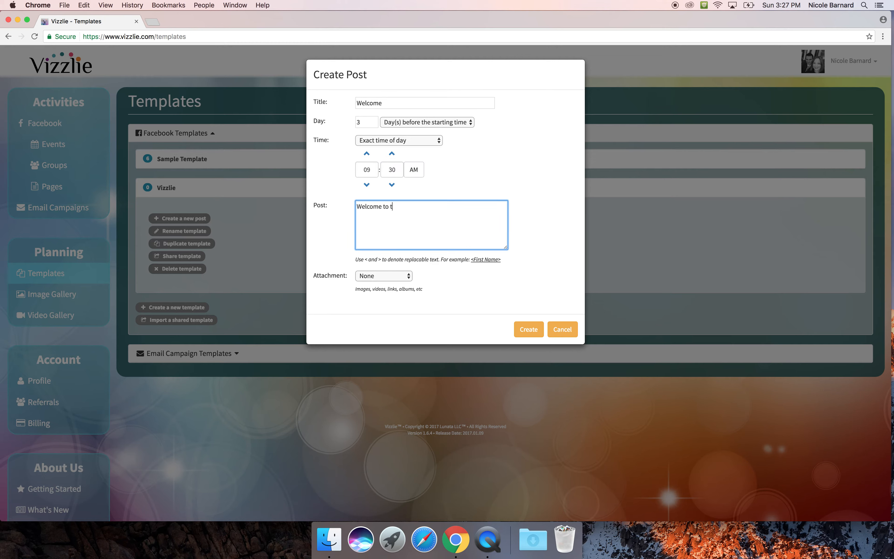
{"action": "key", "text": "BackSpace"}
{"action": "type", "text": "<Host"}
{"action": "key", "text": "BackSpace"}
{"action": "type", "text": ">"}
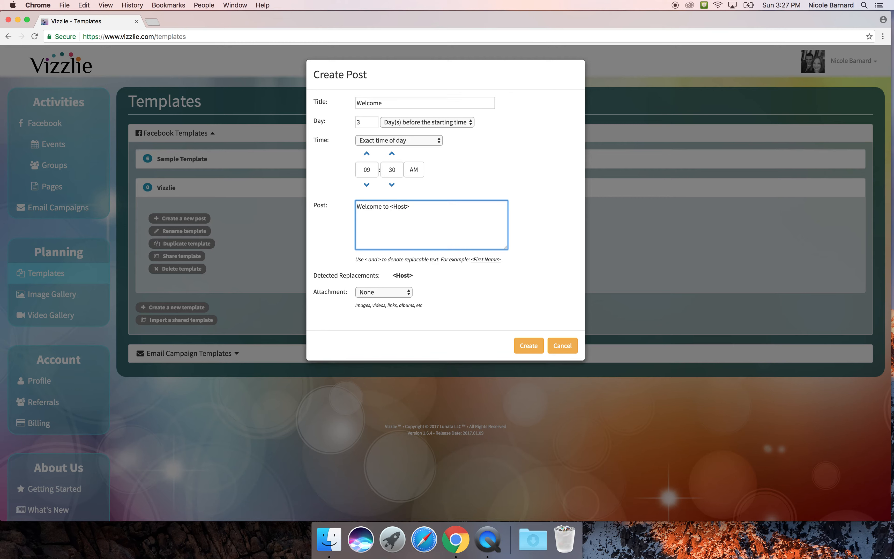
{"action": "type", "text": "'s party."}
{"action": "left_click_drag", "start_coordinate": [390, 207], "coordinate": [409, 207]}
{"action": "left_click", "coordinate": [438, 222]}
Step: Try the Facebook Album and Web Link attachment types, reading the instructions for getting an album link
{"action": "left_click", "coordinate": [409, 292]}
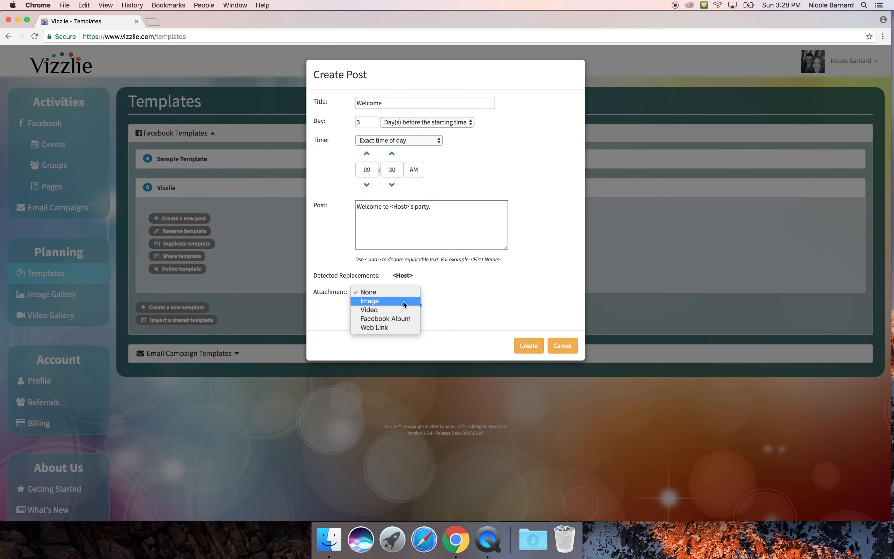
{"action": "left_click", "coordinate": [406, 319]}
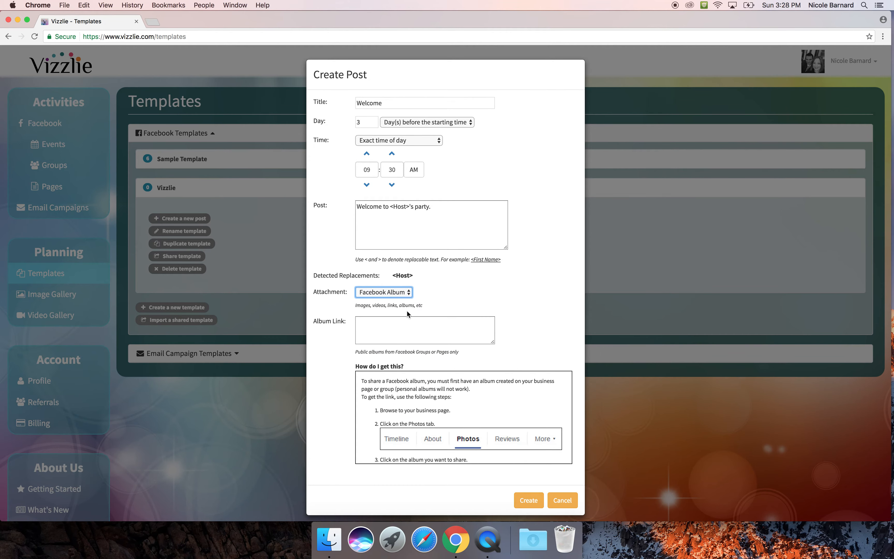
{"action": "scroll", "coordinate": [440, 383], "scroll_direction": "down", "scroll_amount": 10}
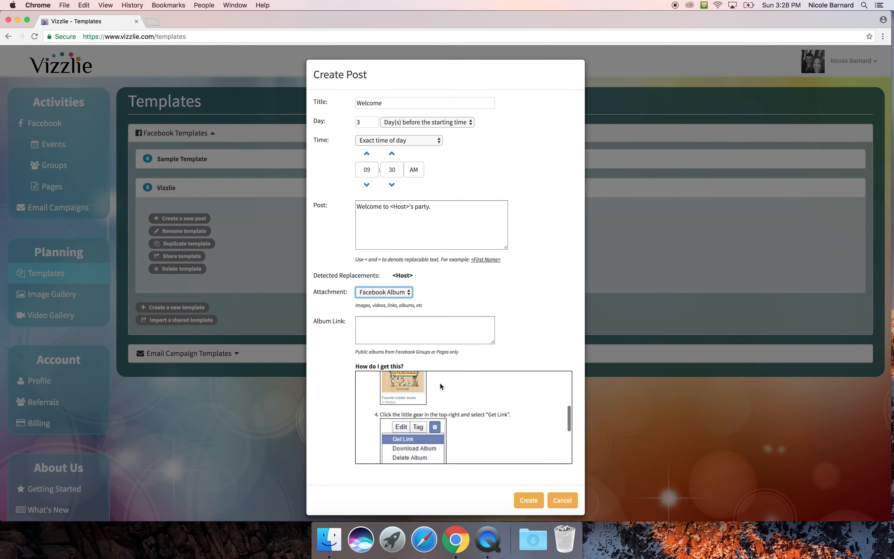
{"action": "scroll", "coordinate": [440, 383], "scroll_direction": "up", "scroll_amount": 12}
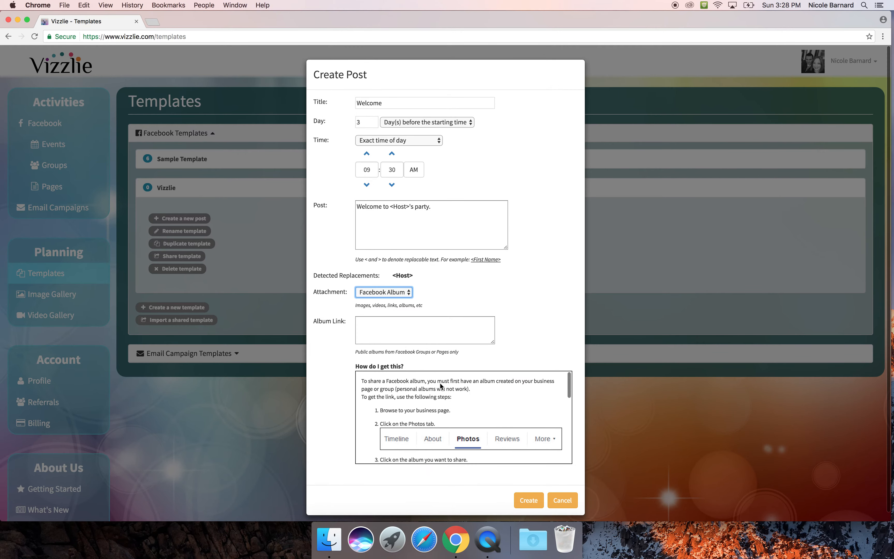
{"action": "left_click", "coordinate": [410, 293]}
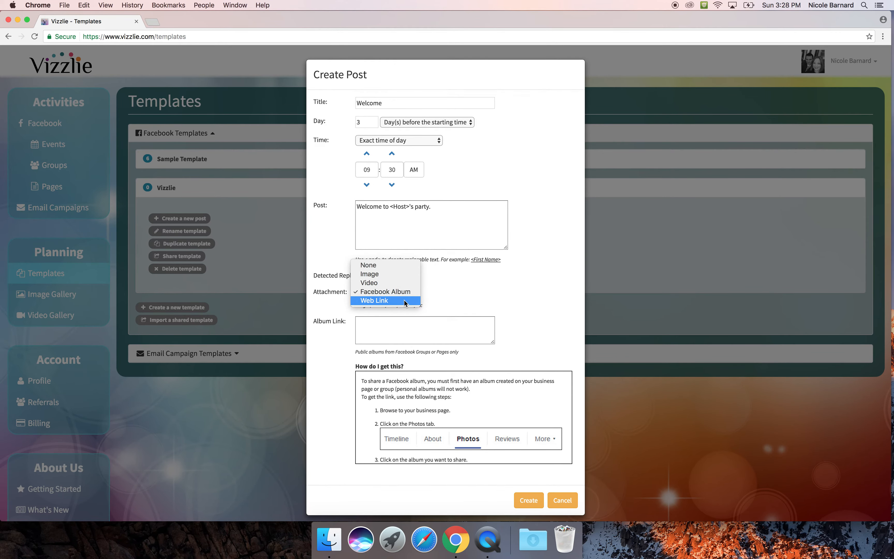
{"action": "left_click", "coordinate": [405, 299]}
Step: Set the post's attachment type to Image and add Walk.jpg from the desktop
{"action": "left_click", "coordinate": [405, 292]}
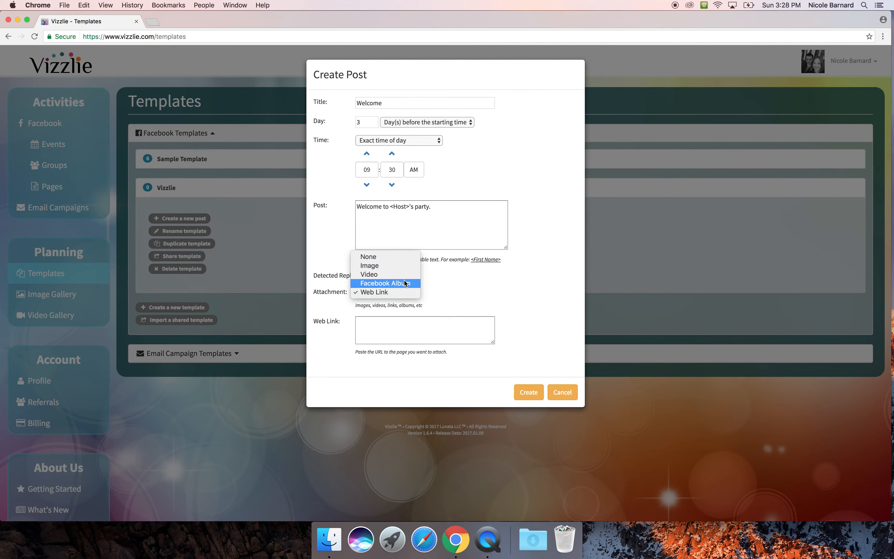
{"action": "left_click", "coordinate": [397, 265]}
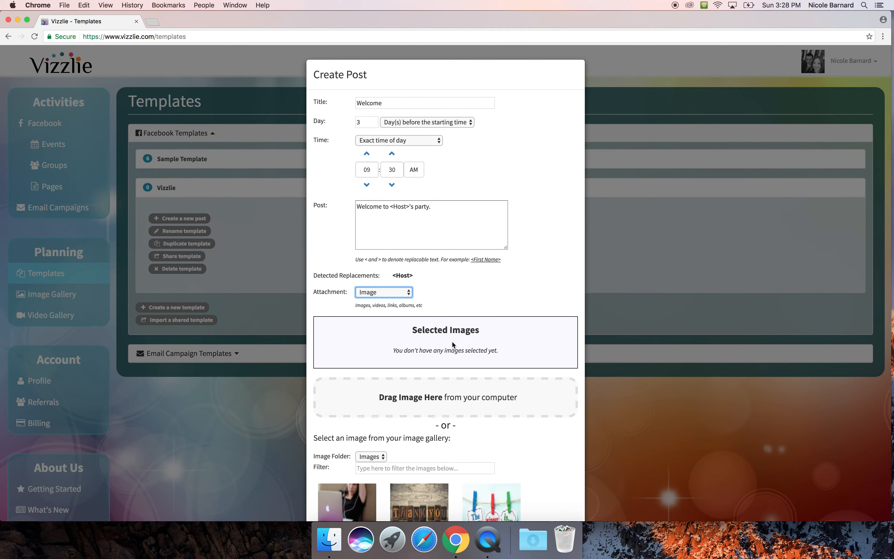
{"action": "scroll", "coordinate": [478, 470], "scroll_direction": "down", "scroll_amount": 2}
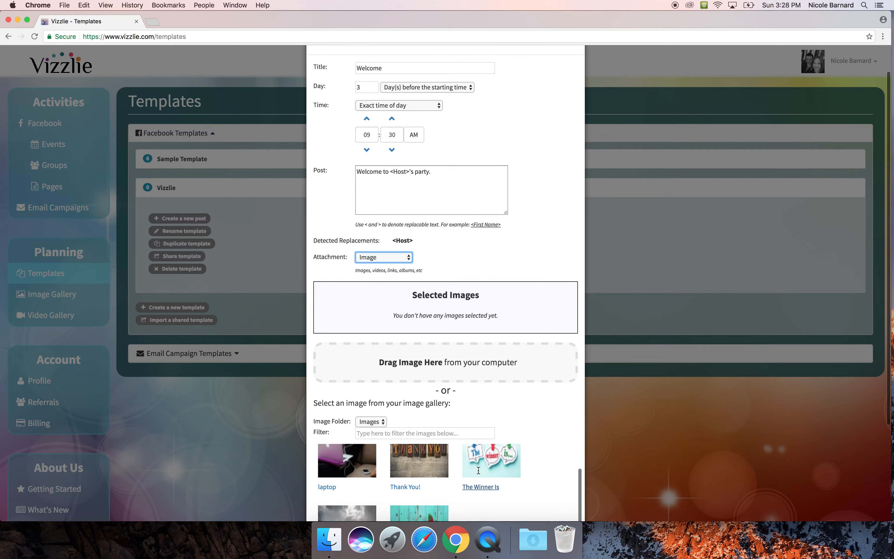
{"action": "scroll", "coordinate": [479, 470], "scroll_direction": "up", "scroll_amount": 1}
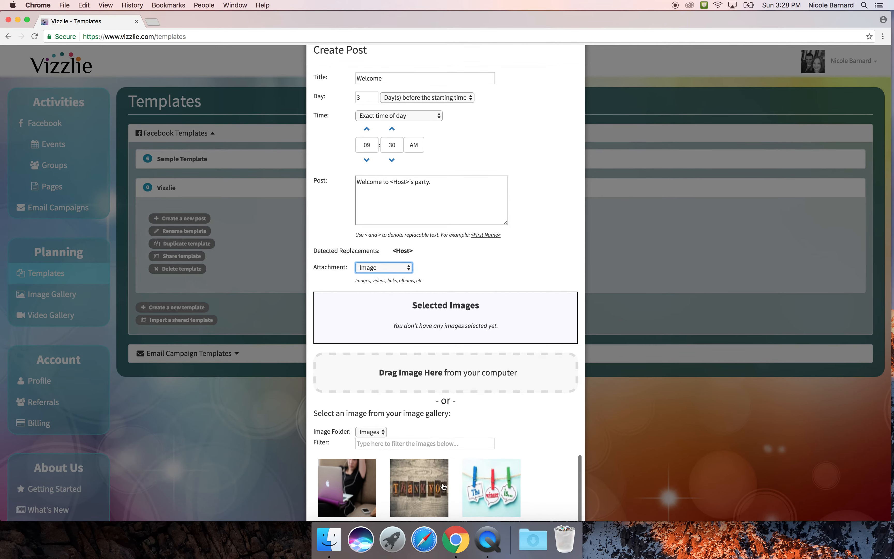
{"action": "left_click", "coordinate": [464, 22]}
{"action": "left_click_drag", "start_coordinate": [760, 25], "coordinate": [697, 26]}
{"action": "left_click_drag", "start_coordinate": [857, 196], "coordinate": [440, 371]}
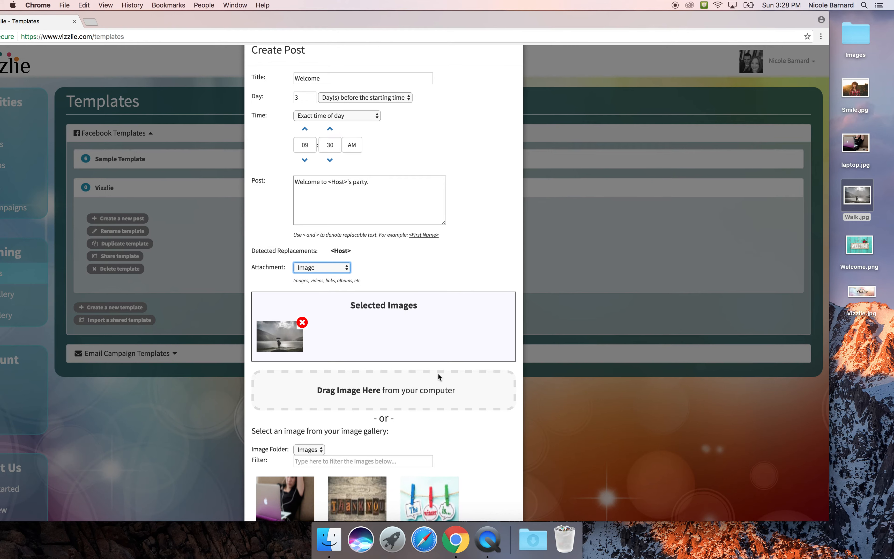
Step: Add the gallery images "The Winner Is" and "Thank You!" to the post and create it
{"action": "left_click", "coordinate": [422, 496]}
{"action": "left_click", "coordinate": [371, 496]}
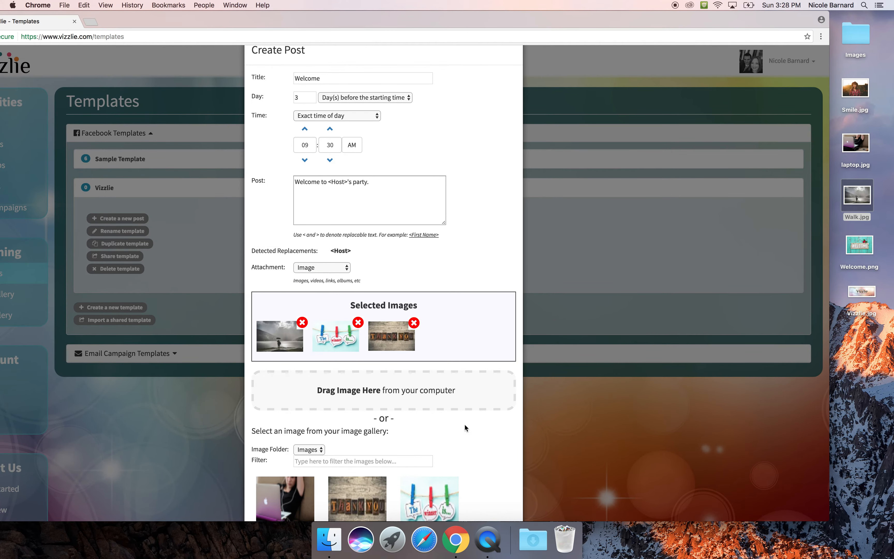
{"action": "left_click_drag", "start_coordinate": [641, 17], "coordinate": [711, 17]}
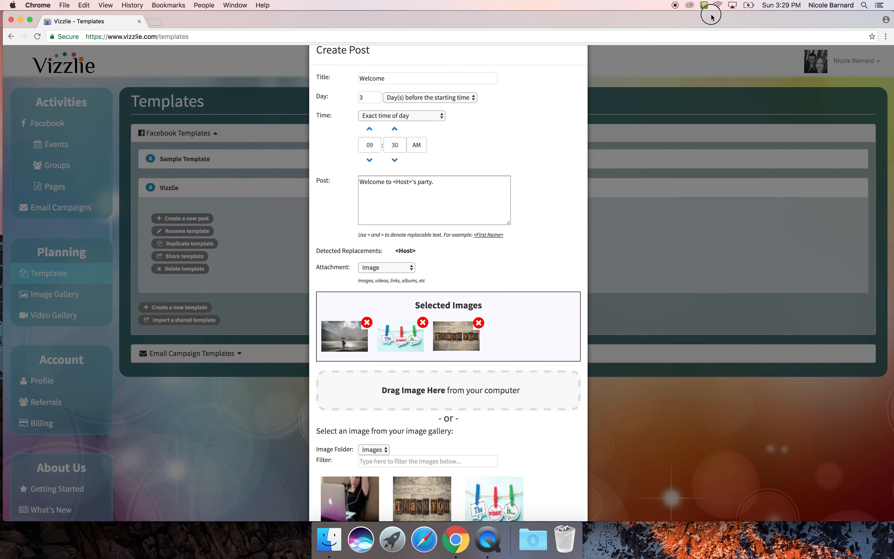
{"action": "scroll", "coordinate": [558, 178], "scroll_direction": "down", "scroll_amount": 5}
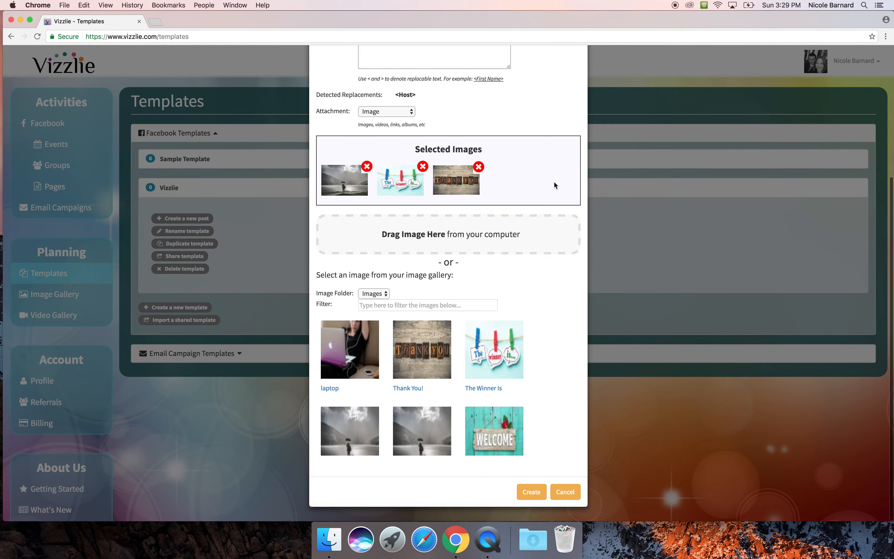
{"action": "left_click", "coordinate": [529, 491]}
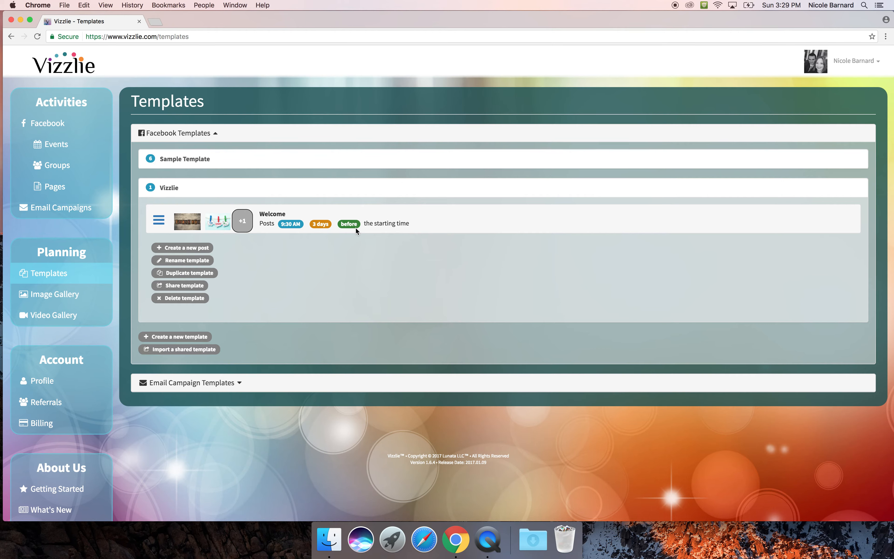
Step: Add a comment to the Welcome post, timed 2 minutes after it, reading "I'm so excited to share these products with you!"
{"action": "left_click", "coordinate": [159, 219]}
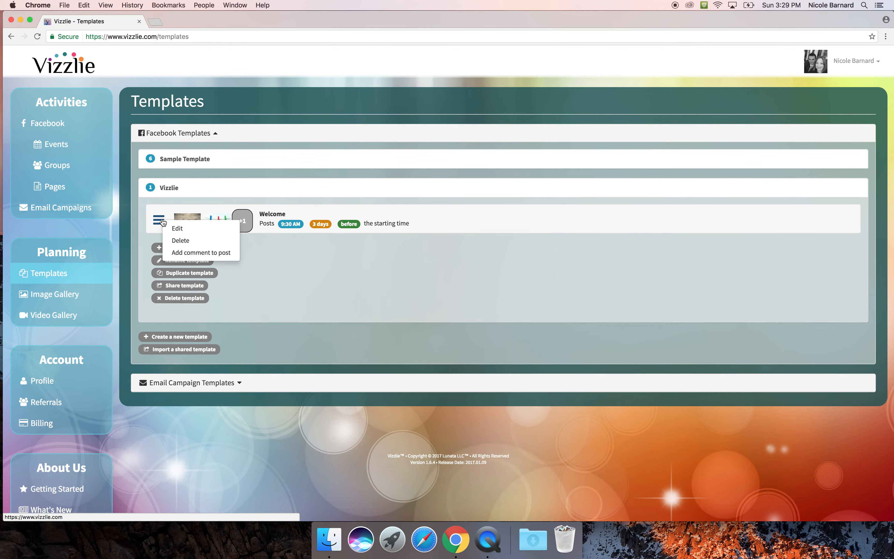
{"action": "left_click", "coordinate": [206, 253]}
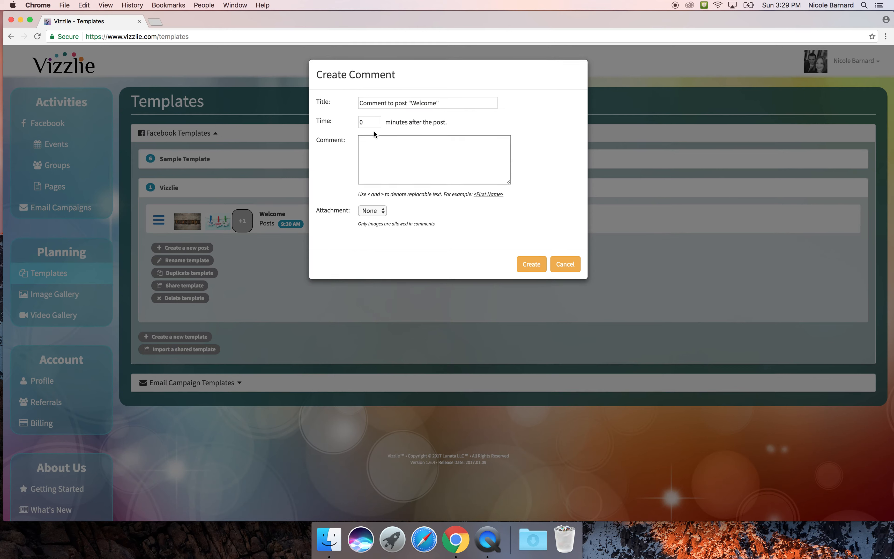
{"action": "double_click", "coordinate": [359, 122]}
{"action": "left_click", "coordinate": [375, 140]}
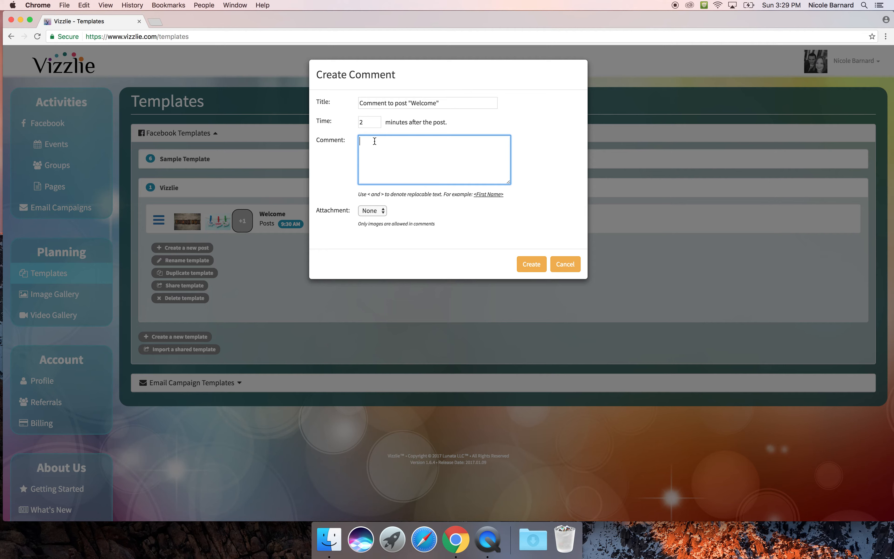
{"action": "type", "text": "I'm so excited to share these products with you!"}
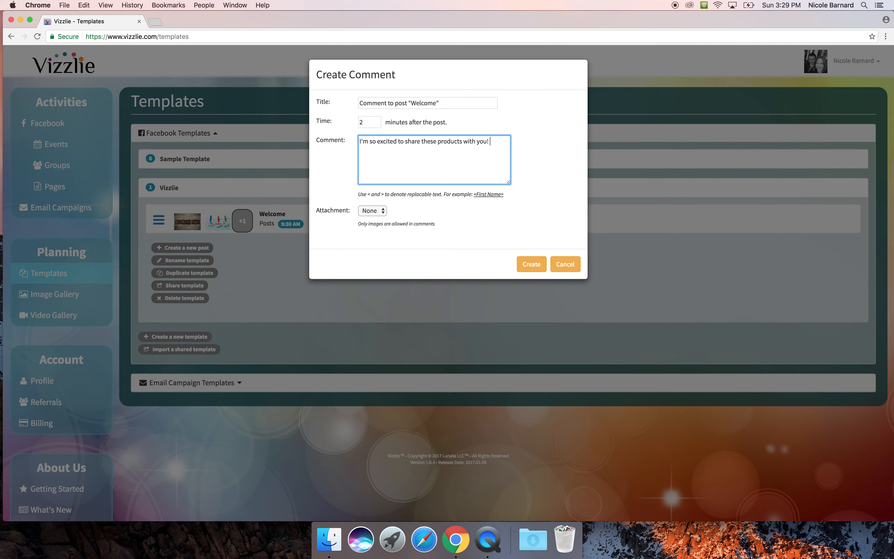
Step: Attach the gallery image "laptop" to the comment and create it
{"action": "left_click", "coordinate": [382, 211]}
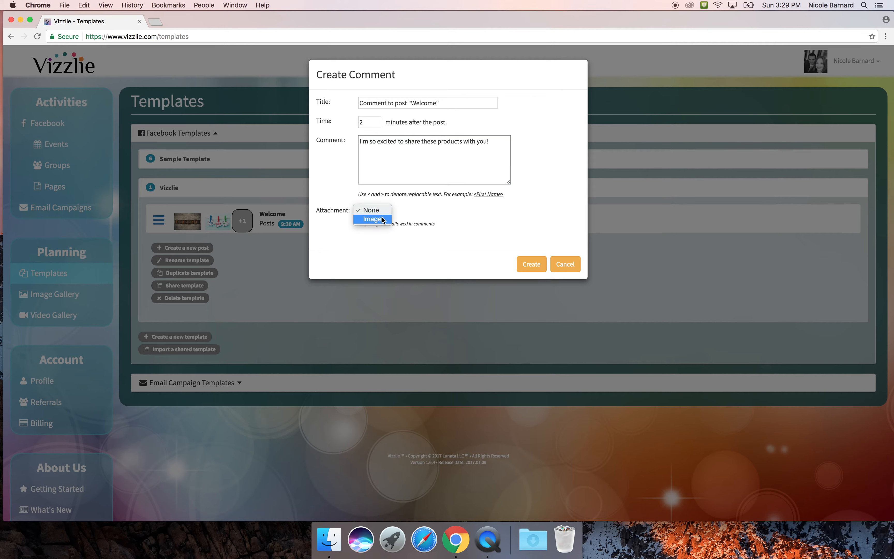
{"action": "left_click", "coordinate": [382, 221]}
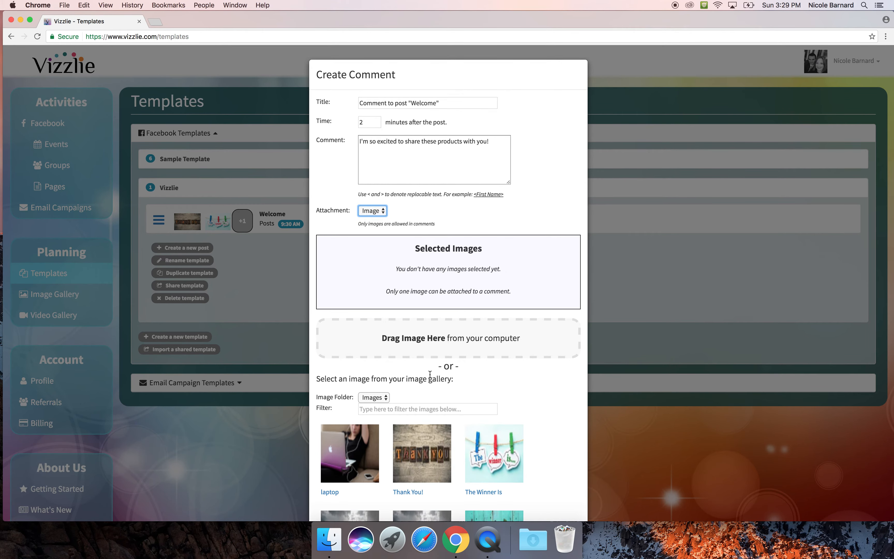
{"action": "left_click", "coordinate": [350, 464]}
{"action": "left_click", "coordinate": [529, 362]}
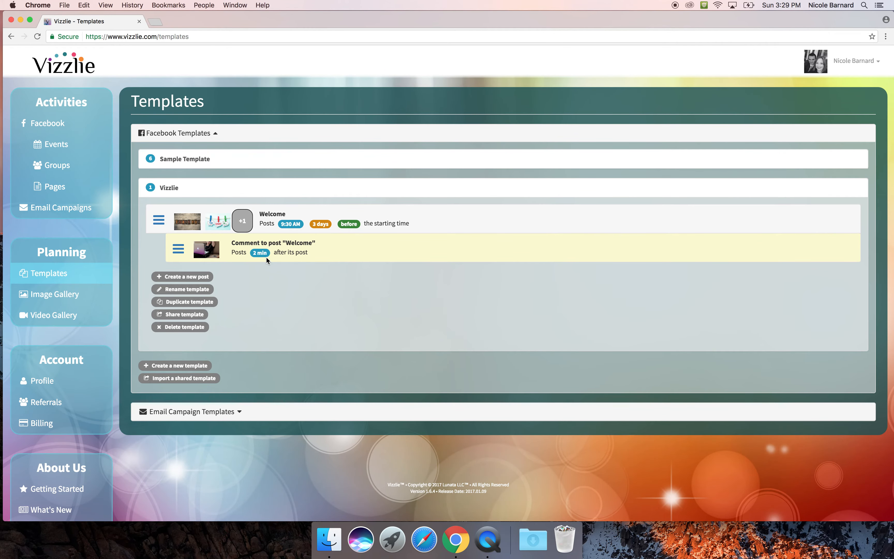
Step: Draft a new post titled "Post 1" for the day of starting time, reading "Let's get started! Here is the shopping link."
{"action": "left_click", "coordinate": [209, 278]}
{"action": "left_click", "coordinate": [399, 104]}
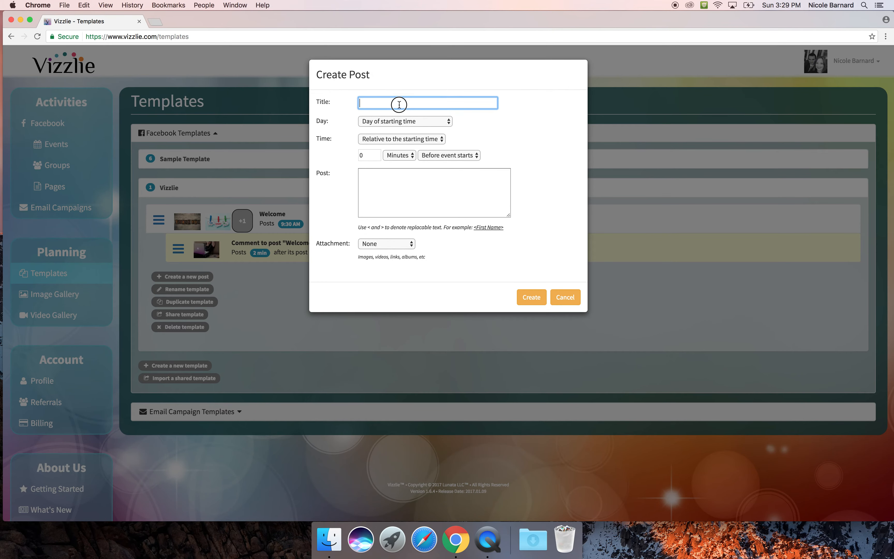
{"action": "type", "text": "Post 1"}
{"action": "left_click", "coordinate": [427, 122]}
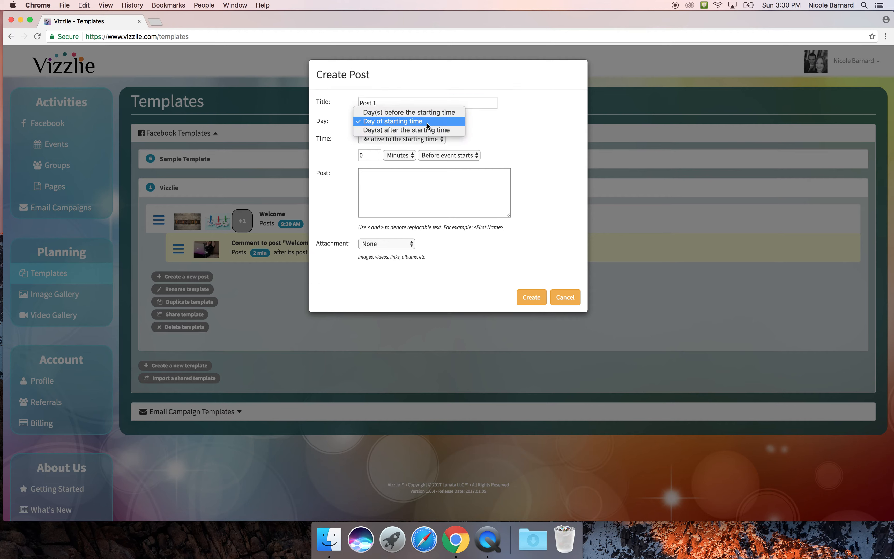
{"action": "left_click", "coordinate": [425, 122]}
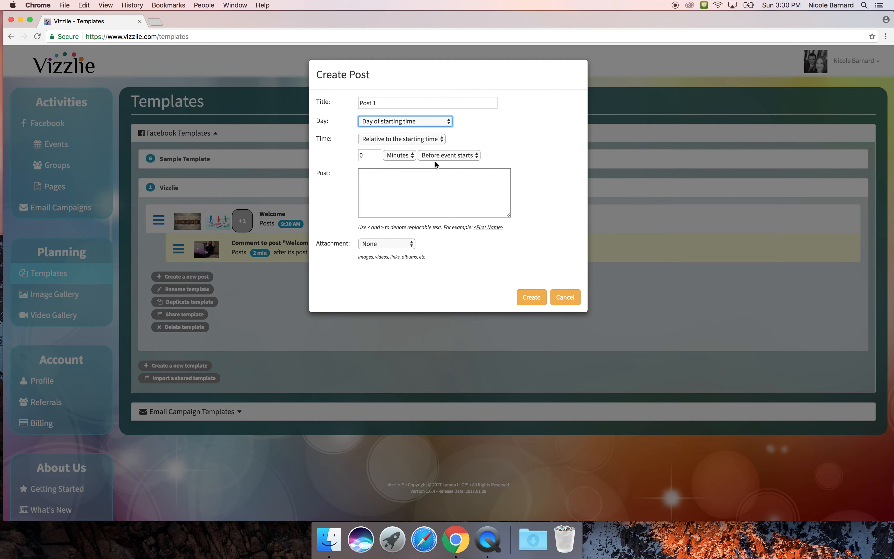
{"action": "left_click", "coordinate": [418, 175]}
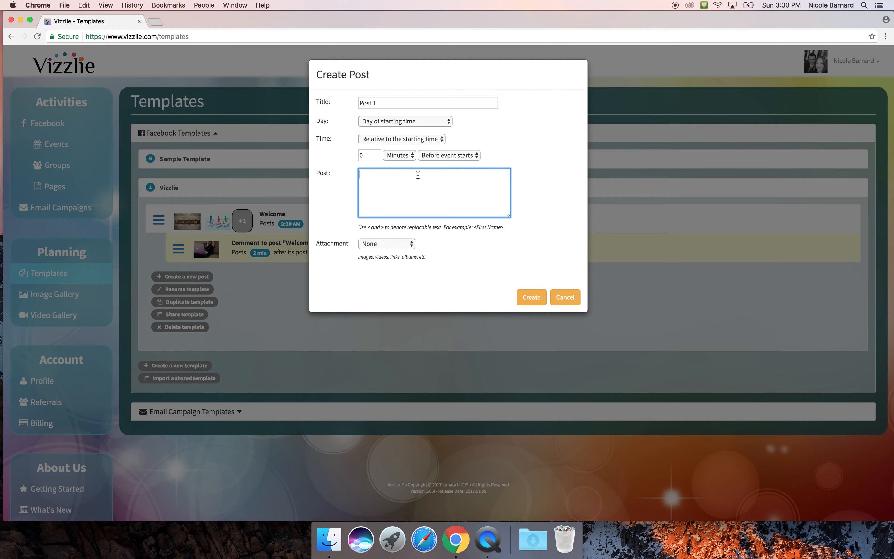
{"action": "type", "text": "Let's get started! Here is the shopping link."}
{"action": "left_click", "coordinate": [411, 244]}
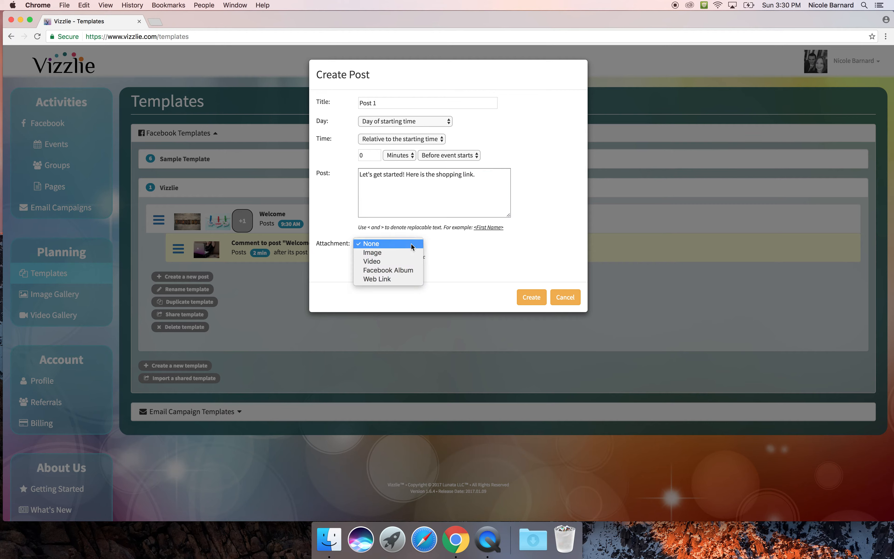
{"action": "left_click", "coordinate": [399, 278]}
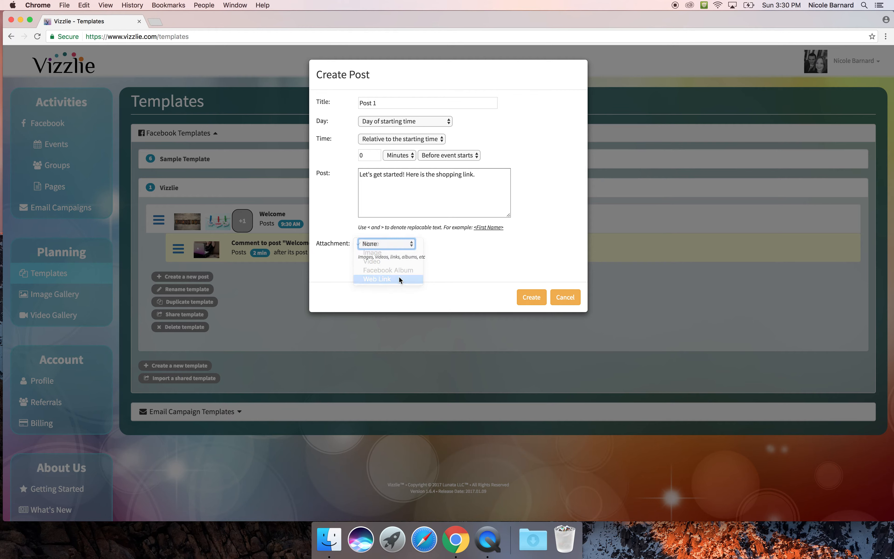
{"action": "left_click", "coordinate": [388, 272]}
{"action": "type", "text": "https://www.v"}
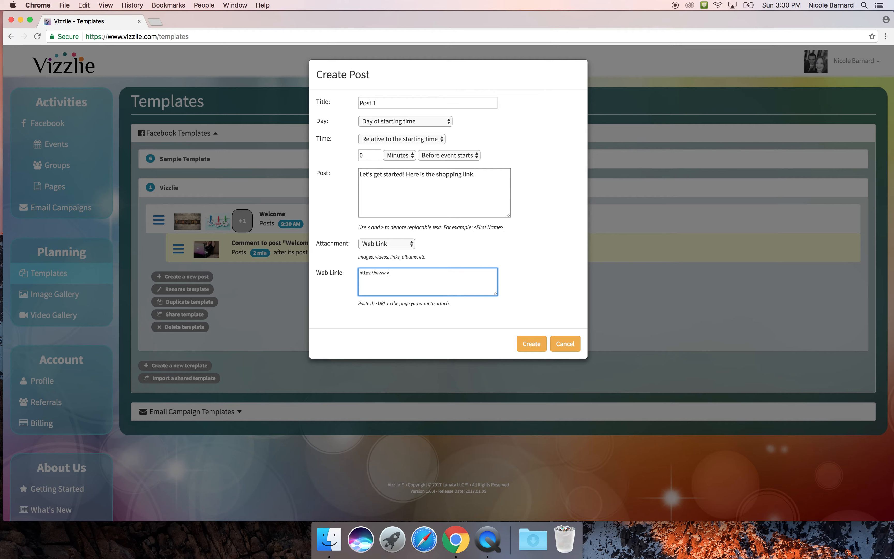
{"action": "type", "text": "izzlie.com"}
{"action": "left_click", "coordinate": [525, 341]}
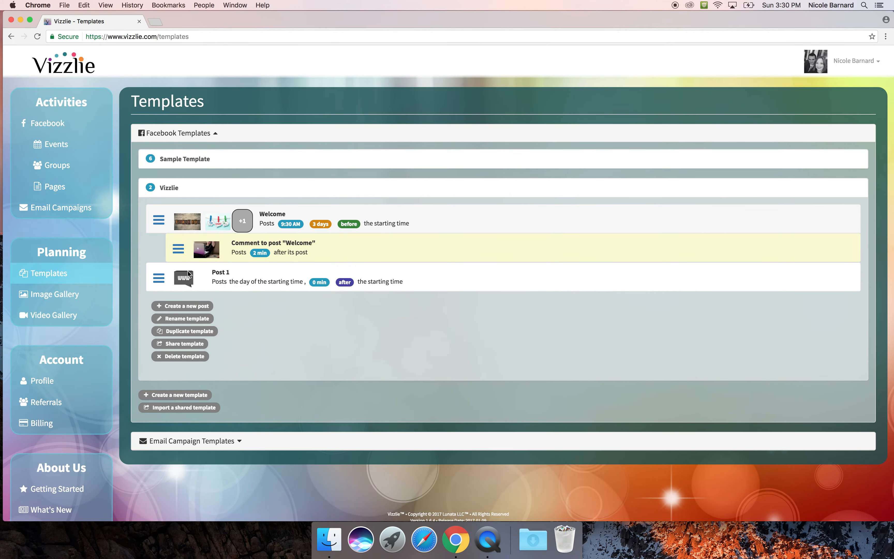
{"action": "left_click", "coordinate": [186, 306]}
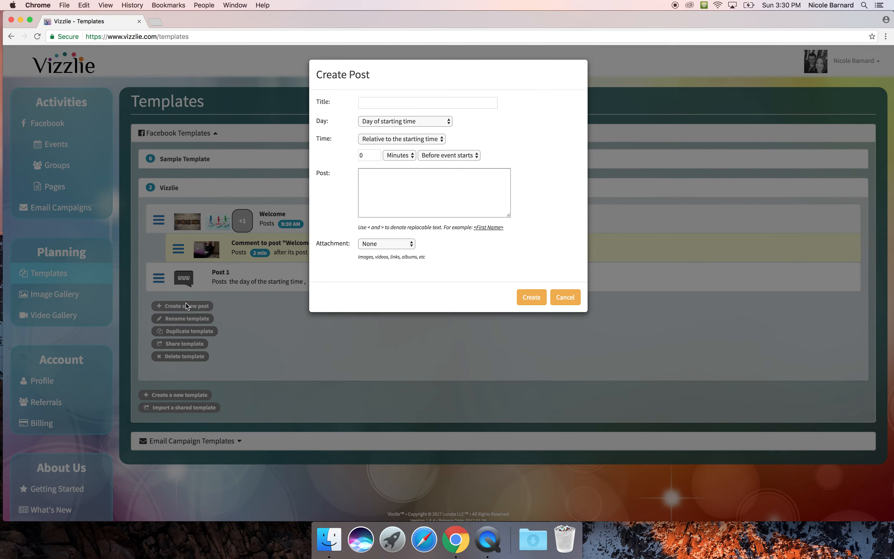
{"action": "left_click", "coordinate": [543, 300]}
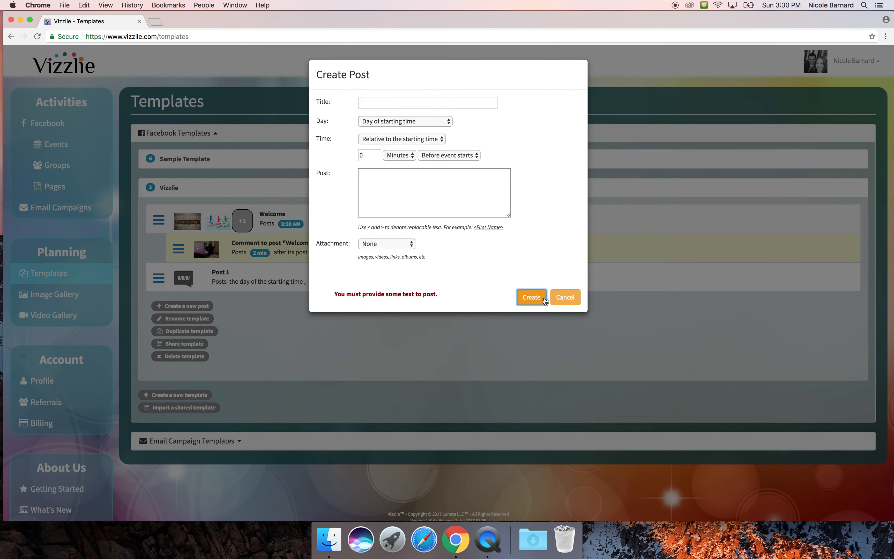
{"action": "left_click", "coordinate": [557, 301]}
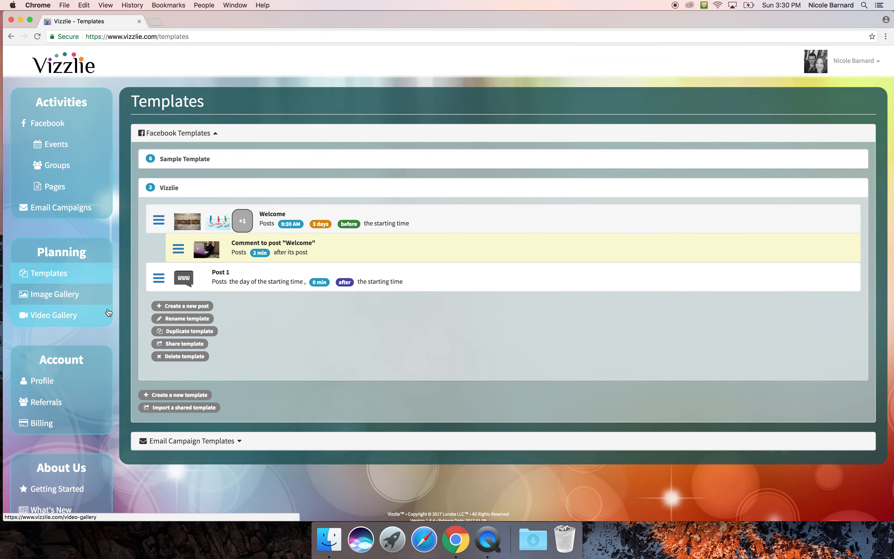
Step: Start linking a video in the Video Gallery and search Google in a new tab for "youtube kid president"
{"action": "left_click", "coordinate": [78, 314]}
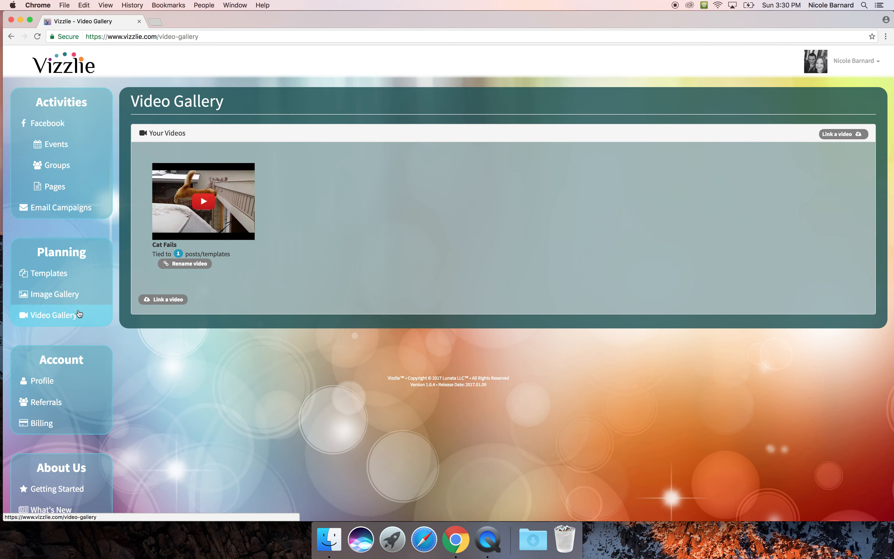
{"action": "left_click", "coordinate": [171, 300]}
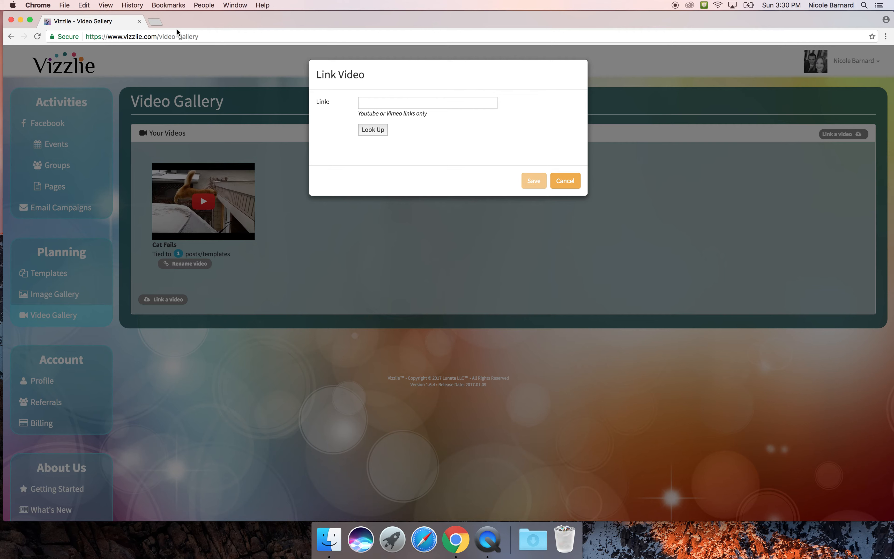
{"action": "left_click", "coordinate": [155, 21]}
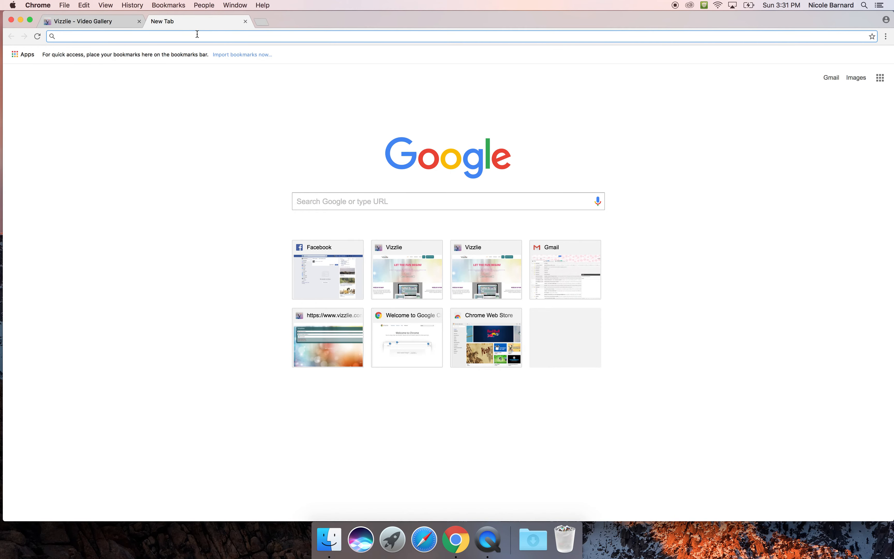
{"action": "type", "text": "youtube"}
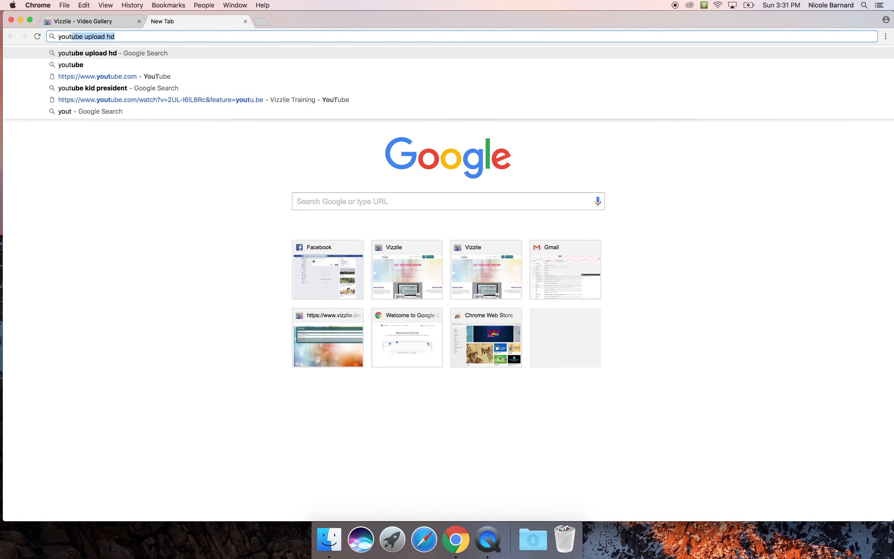
{"action": "key", "text": "BackSpace"}
{"action": "type", "text": "ki"}
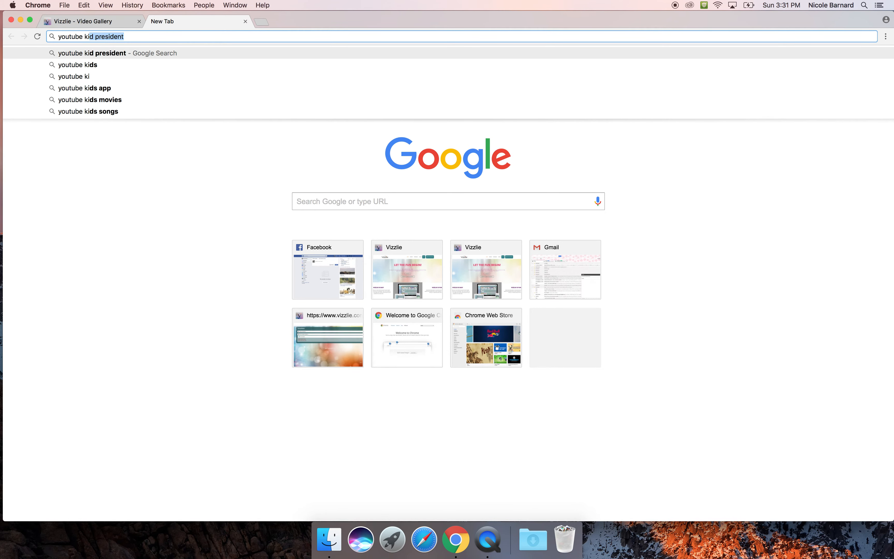
{"action": "key", "text": "Return"}
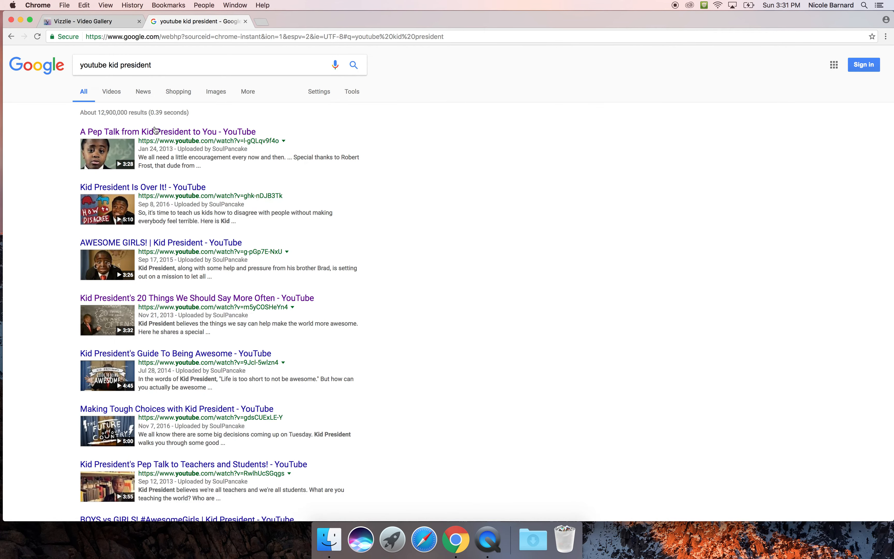
Step: Open the YouTube video "A Pep Talk from Kid President to You", pause it and copy its video URL
{"action": "left_click", "coordinate": [169, 131]}
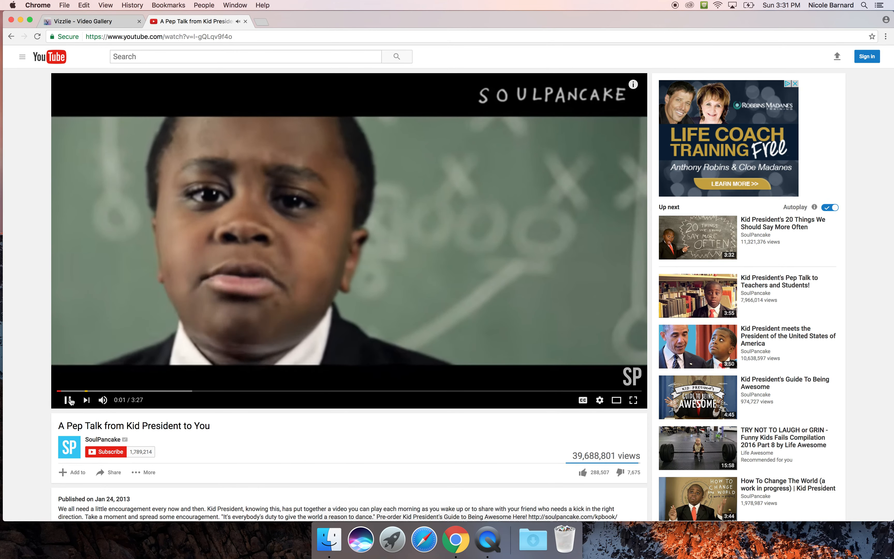
{"action": "left_click", "coordinate": [69, 400]}
{"action": "right_click", "coordinate": [162, 274]}
{"action": "left_click", "coordinate": [183, 282]}
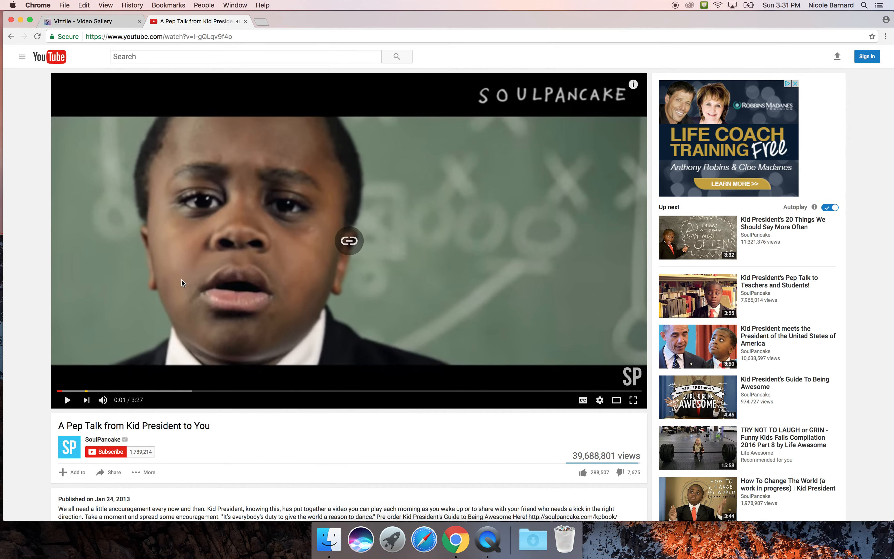
Step: Close the YouTube tab, look up the copied link for the gallery video and save it
{"action": "left_click", "coordinate": [245, 21]}
{"action": "left_click", "coordinate": [401, 101]}
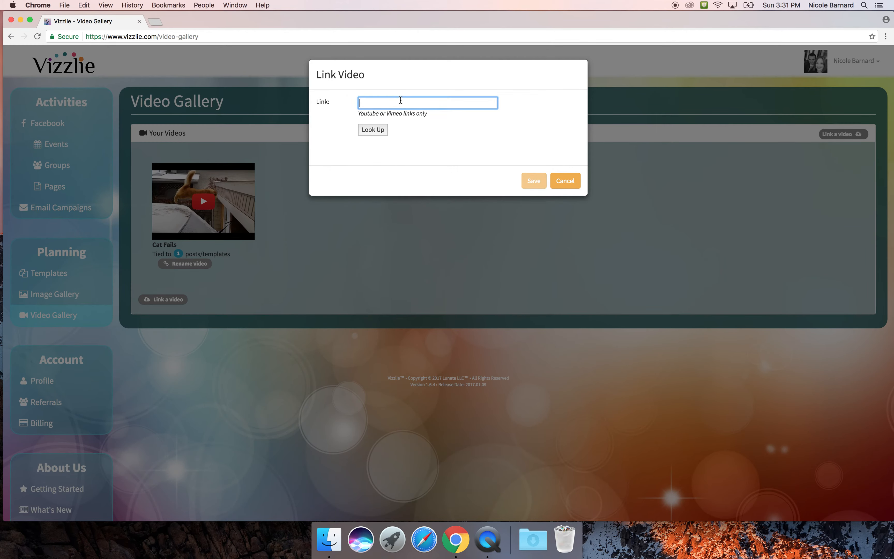
{"action": "right_click", "coordinate": [400, 101]}
{"action": "left_click", "coordinate": [413, 145]}
{"action": "left_click", "coordinate": [377, 129]}
{"action": "left_click", "coordinate": [532, 336]}
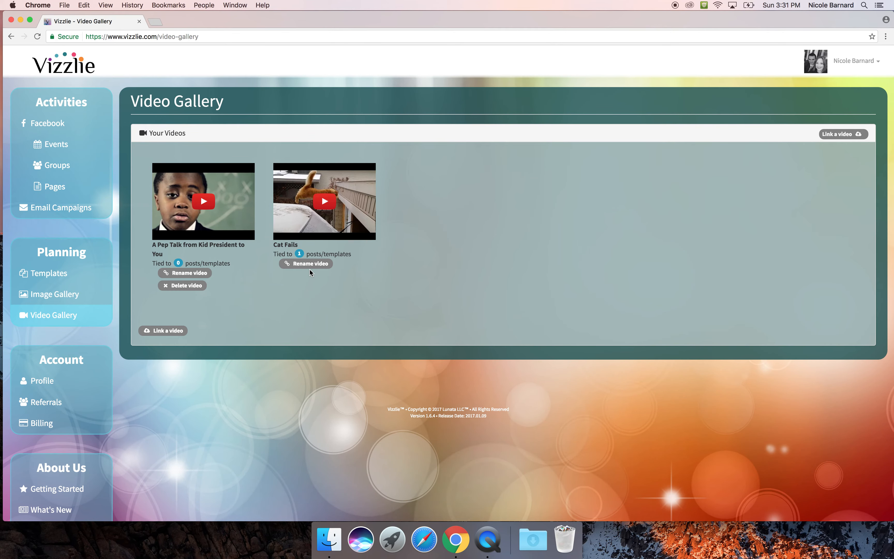
Step: Return to the Vizzlie Facebook template and start a new post titled "Pep Talk"
{"action": "left_click", "coordinate": [49, 270]}
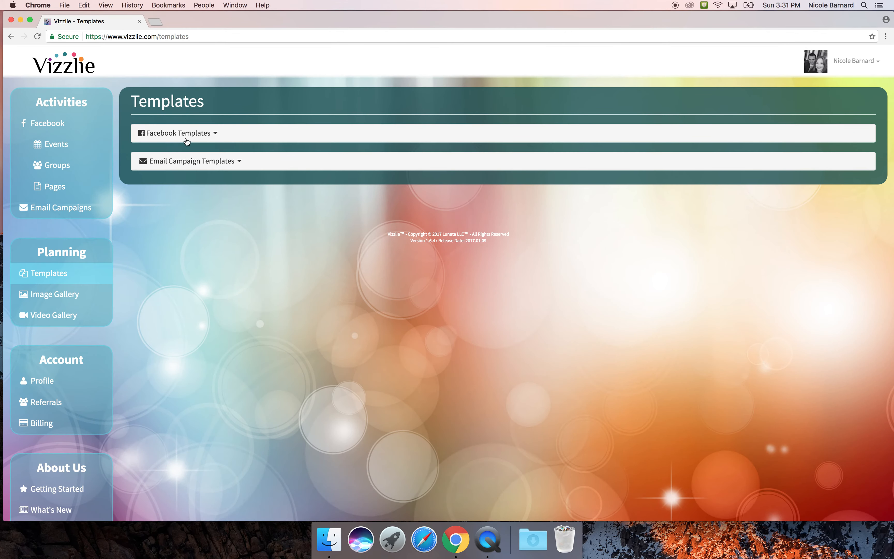
{"action": "left_click", "coordinate": [187, 138]}
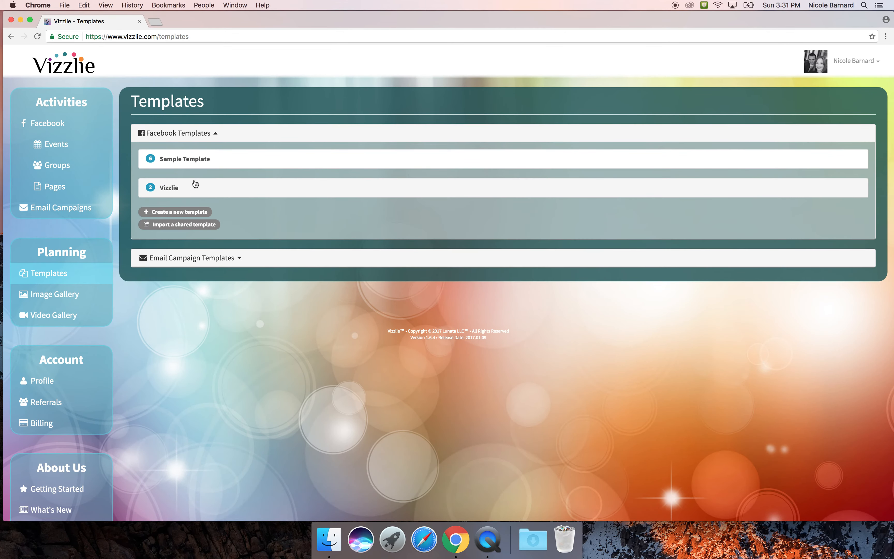
{"action": "left_click", "coordinate": [192, 187]}
{"action": "left_click", "coordinate": [184, 306]}
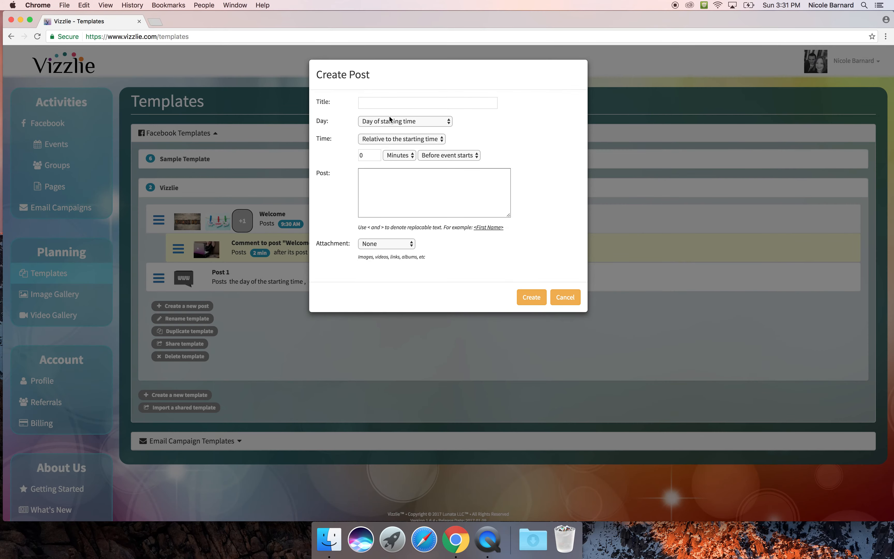
{"action": "left_click", "coordinate": [393, 106]}
{"action": "type", "text": "Pep Talk"}
Step: Try scheduling the Pep Talk post 1 day after the starting time, and return it to the day of starting time
{"action": "left_click", "coordinate": [416, 123]}
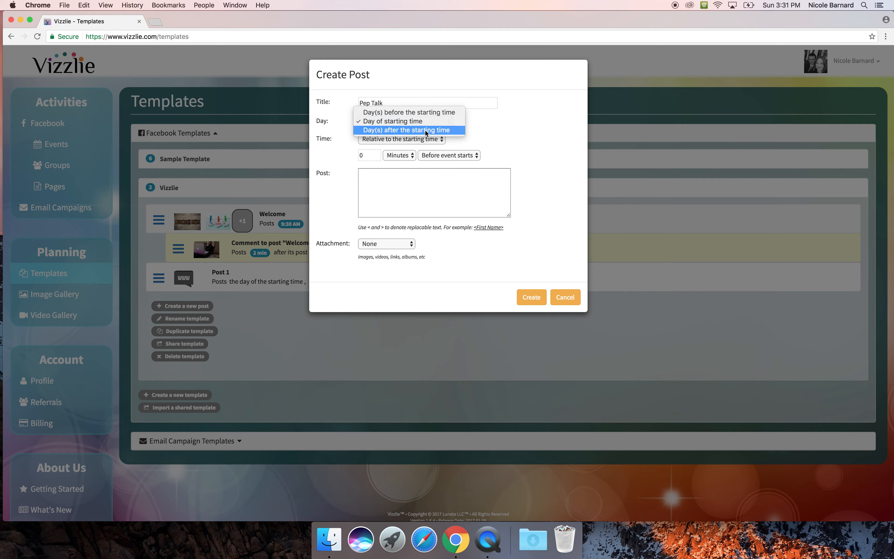
{"action": "left_click", "coordinate": [426, 130]}
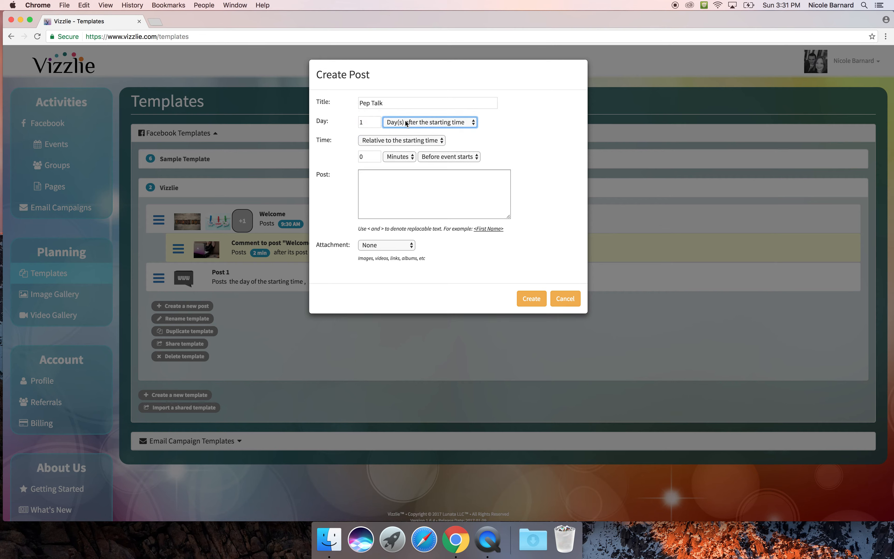
{"action": "key", "text": "shift+Tab"}
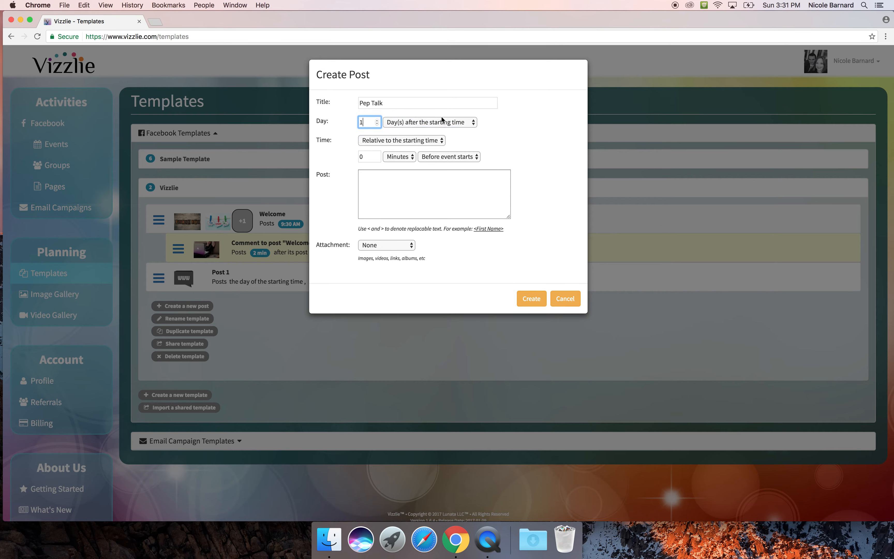
{"action": "left_click", "coordinate": [442, 117]}
{"action": "left_click", "coordinate": [434, 113]}
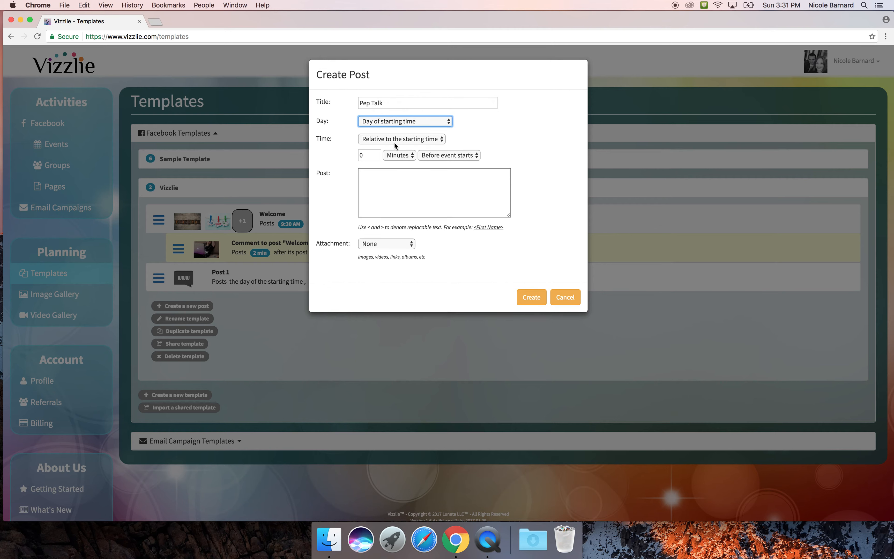
Step: Schedule the Pep Talk post relative to the starting time, 8 minutes after the event starts
{"action": "left_click", "coordinate": [410, 138]}
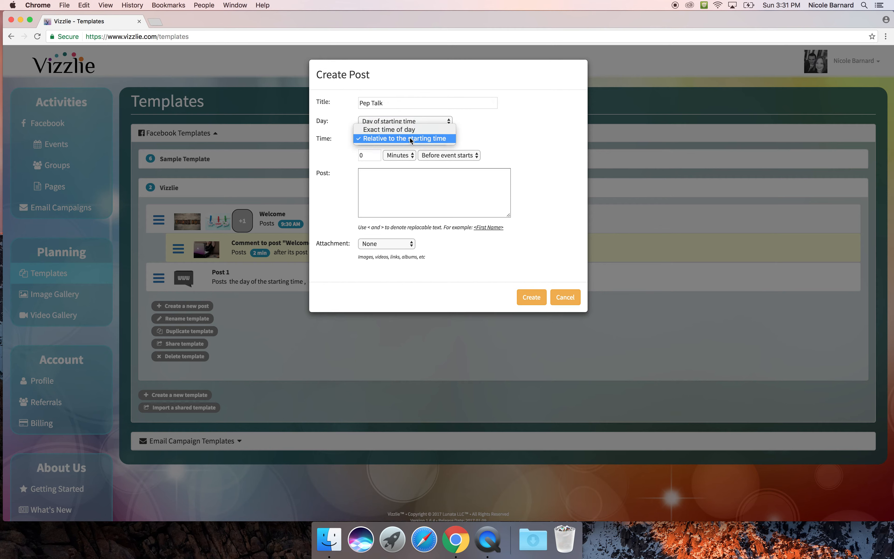
{"action": "left_click", "coordinate": [411, 138]}
{"action": "key", "text": "Tab"}
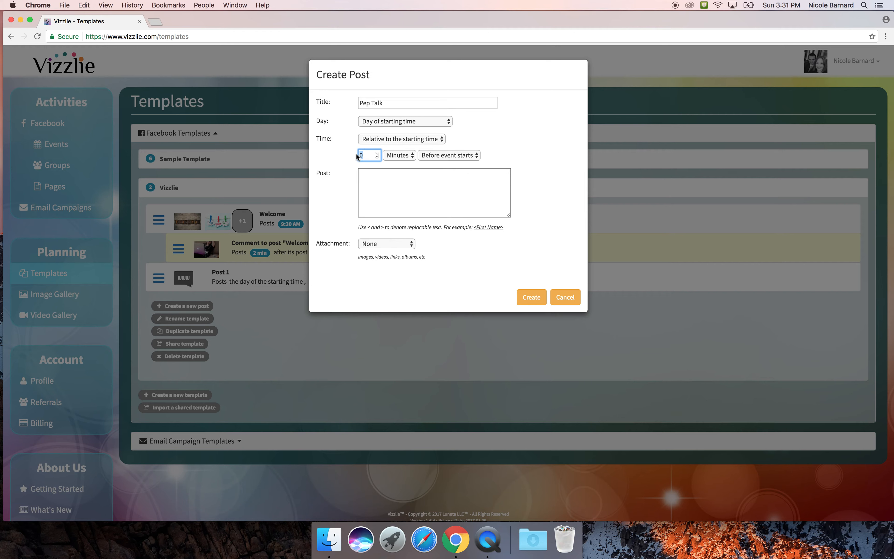
{"action": "type", "text": "8"}
{"action": "left_click", "coordinate": [445, 153]}
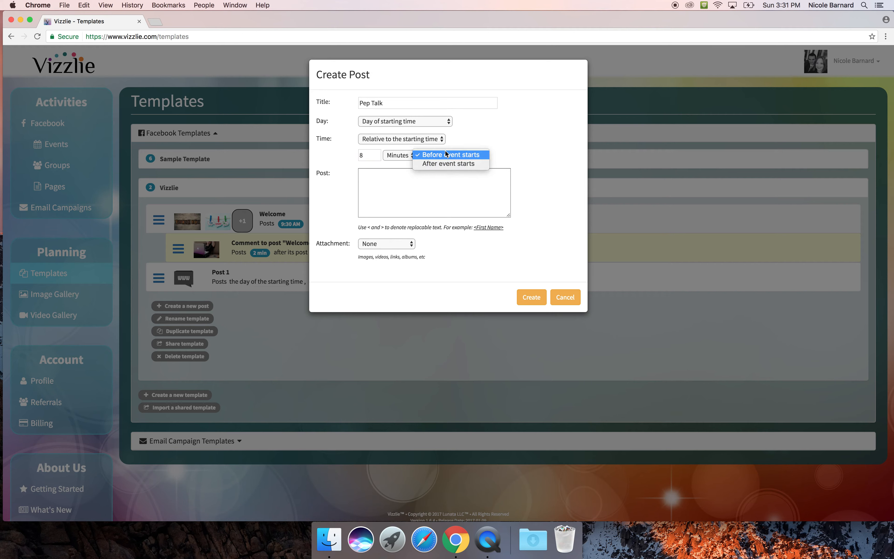
{"action": "left_click", "coordinate": [445, 163]}
Step: Write "Pep talk from Kid President" as the post text, attach the video "A Pep Talk from Kid President to You" and create the post
{"action": "left_click", "coordinate": [402, 184]}
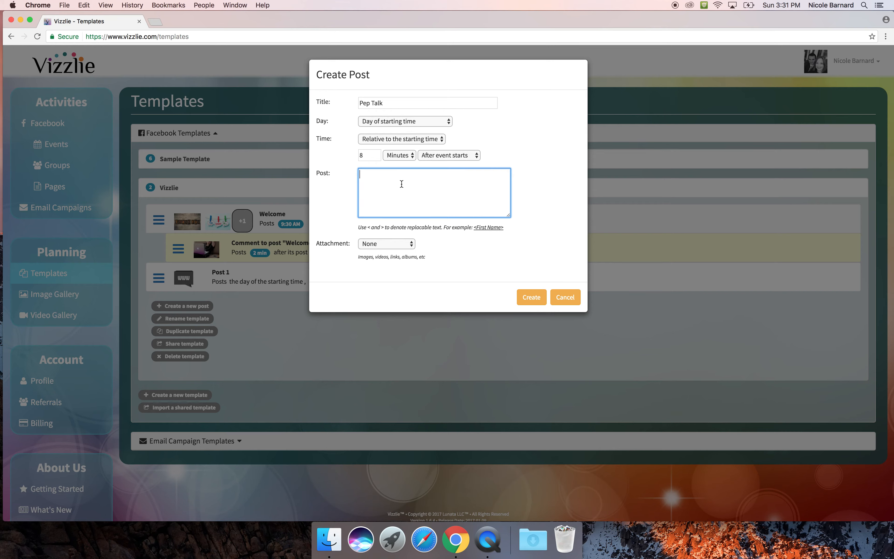
{"action": "type", "text": "Pep talk from Kid President"}
{"action": "left_click", "coordinate": [400, 246]}
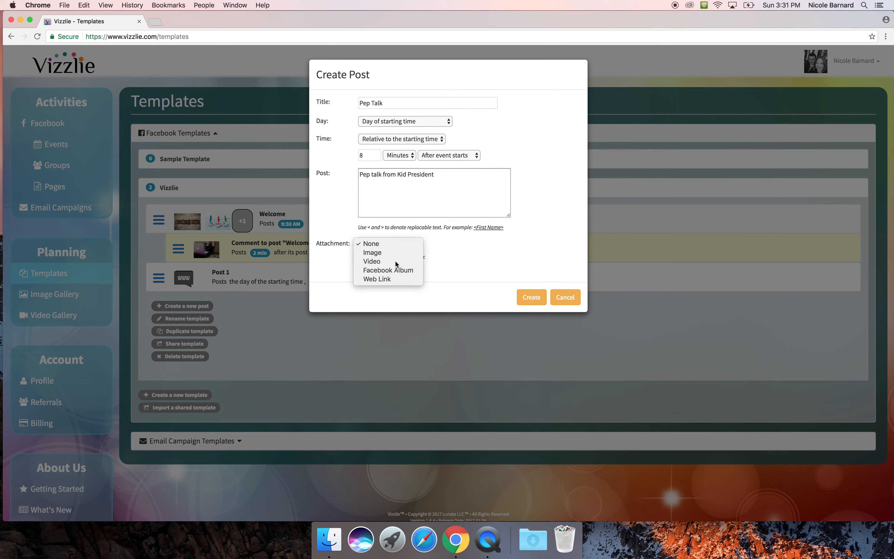
{"action": "left_click", "coordinate": [396, 261]}
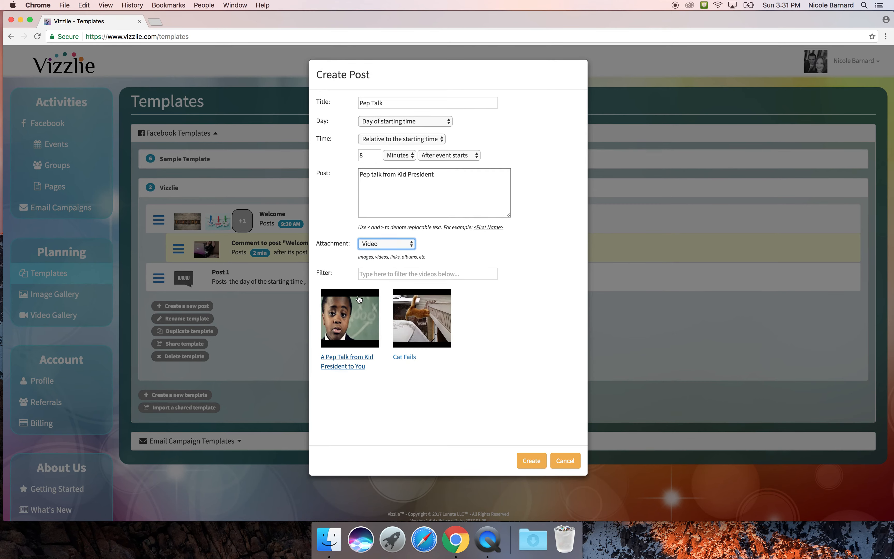
{"action": "left_click", "coordinate": [351, 311]}
{"action": "left_click", "coordinate": [529, 463]}
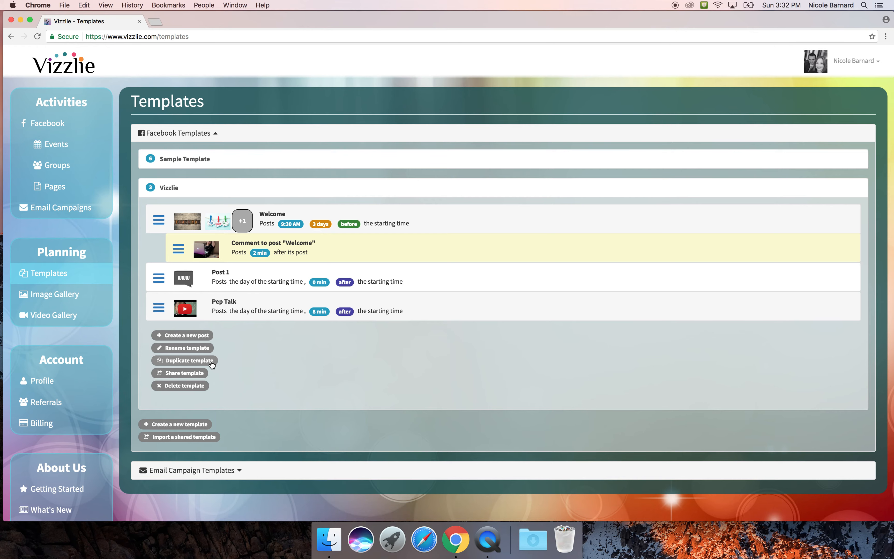
Step: View the share code of the Vizzlie template and close it
{"action": "left_click", "coordinate": [205, 372]}
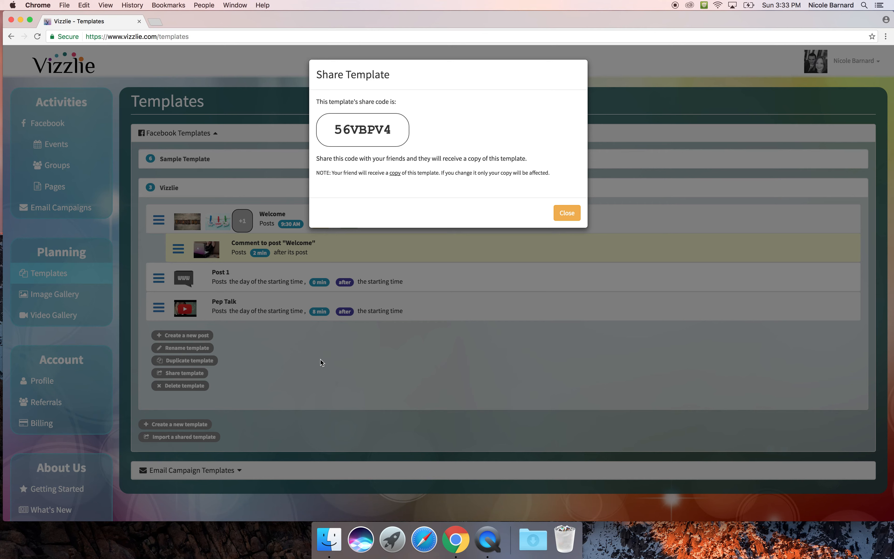
{"action": "left_click", "coordinate": [566, 217]}
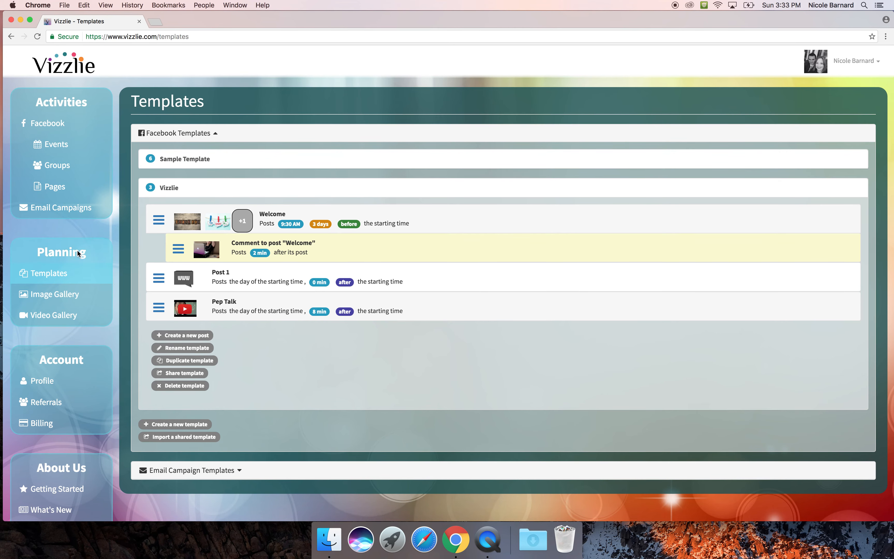
Step: Track the upcoming Facebook event "Vizzlie!" and open its event page
{"action": "left_click", "coordinate": [57, 146]}
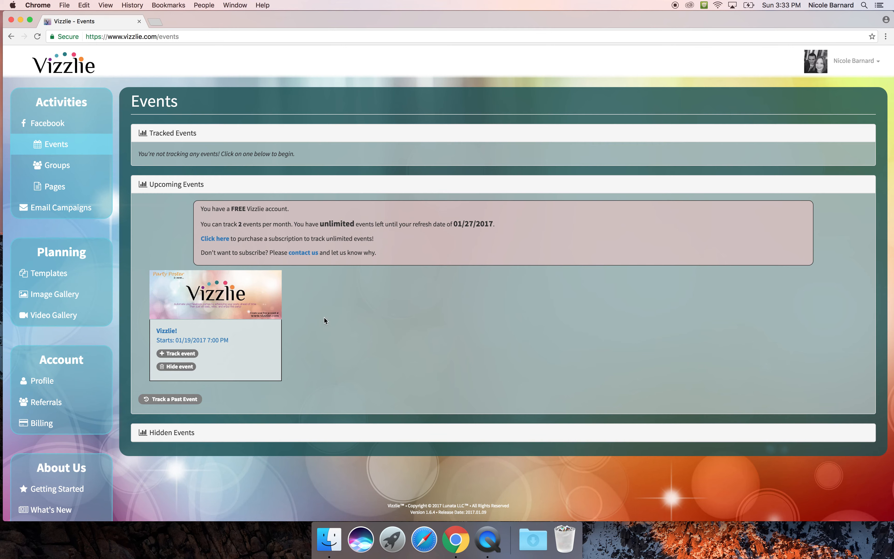
{"action": "left_click", "coordinate": [191, 354]}
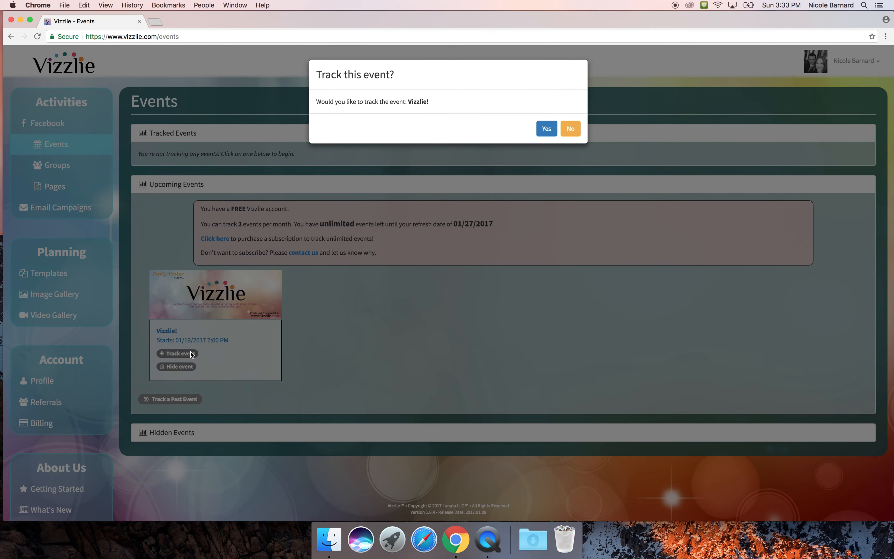
{"action": "left_click", "coordinate": [547, 128]}
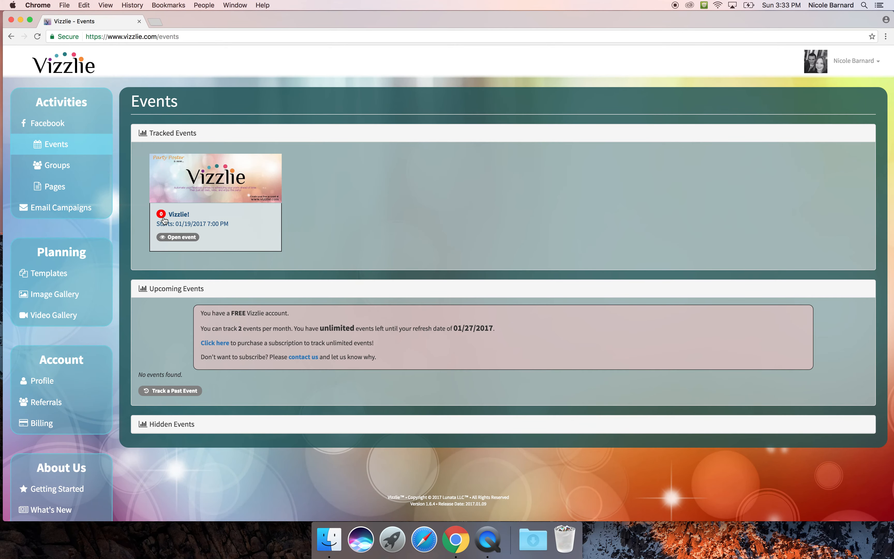
{"action": "left_click", "coordinate": [176, 214]}
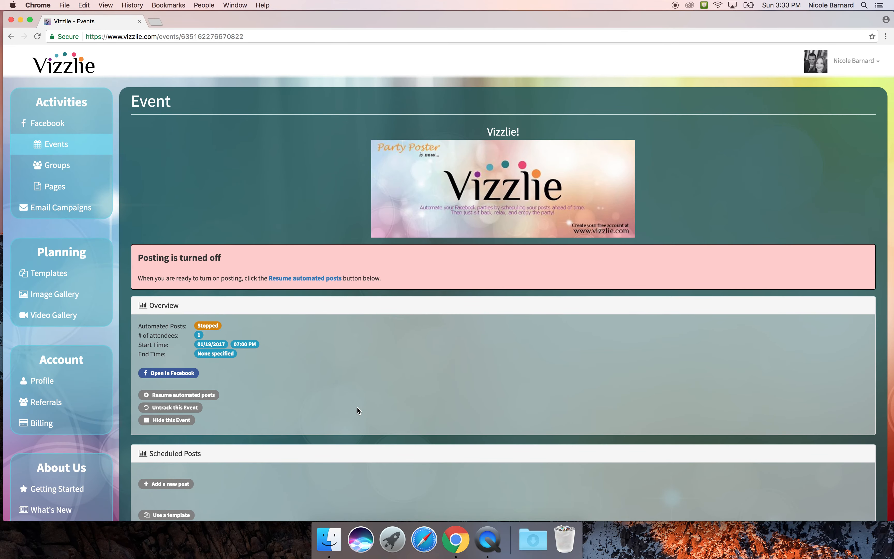
{"action": "scroll", "coordinate": [357, 407], "scroll_direction": "down", "scroll_amount": 5}
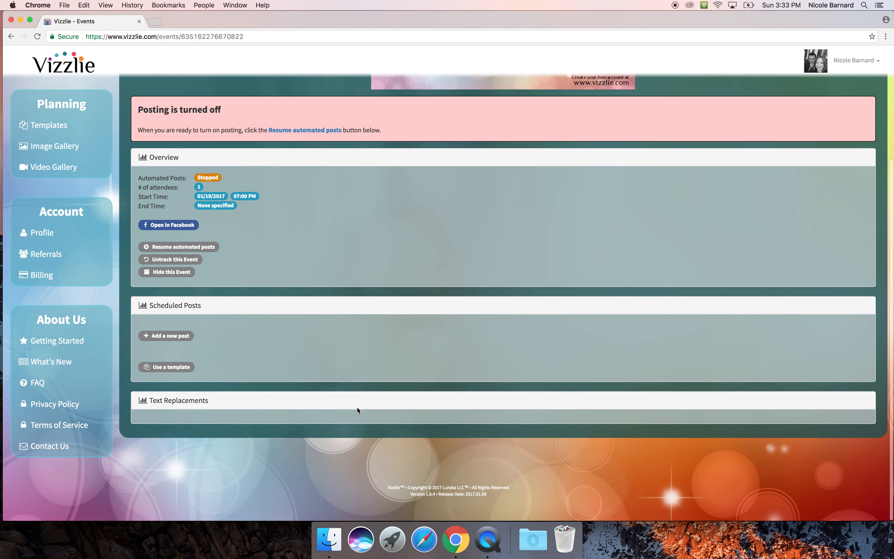
{"action": "left_click", "coordinate": [184, 367]}
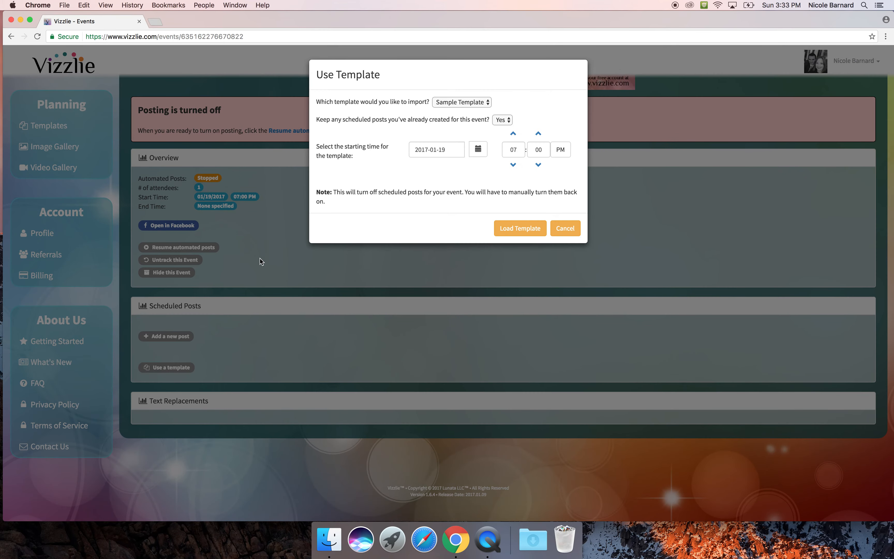
{"action": "left_click", "coordinate": [478, 104]}
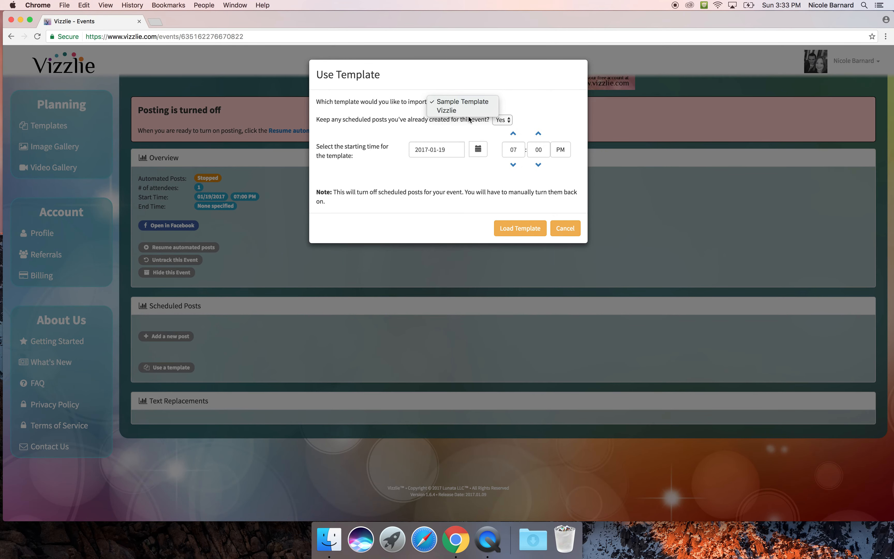
{"action": "left_click", "coordinate": [468, 111]}
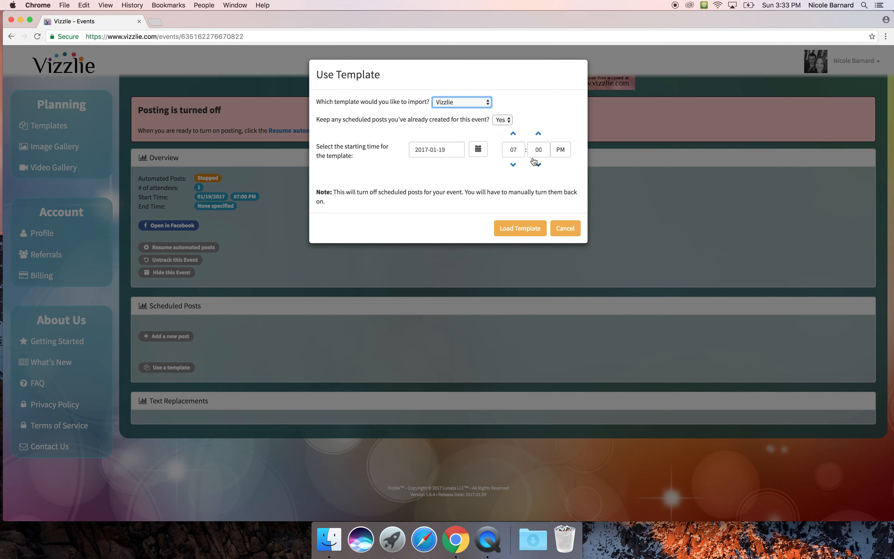
{"action": "left_click", "coordinate": [523, 227]}
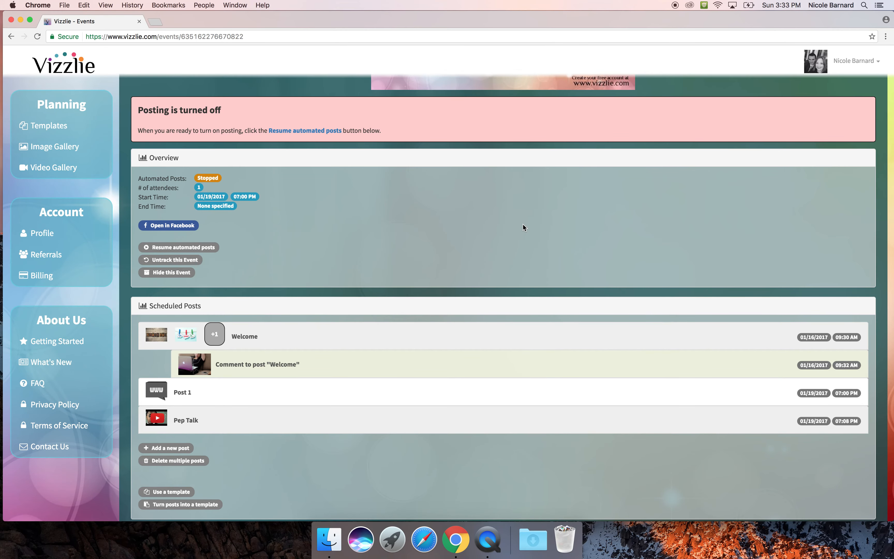
Step: View the event's forms for adding a new post and for turning posts into a template, cancelling both
{"action": "scroll", "coordinate": [240, 446], "scroll_direction": "down", "scroll_amount": 3}
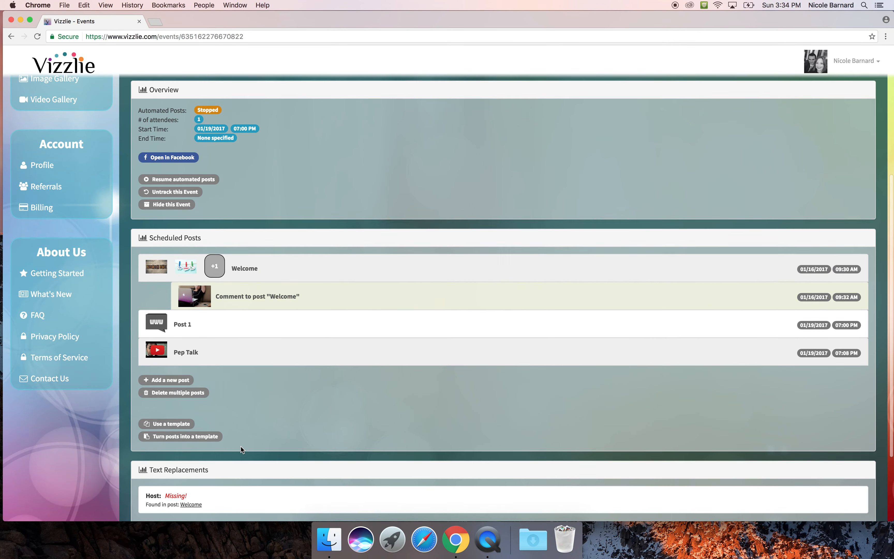
{"action": "left_click", "coordinate": [177, 379]}
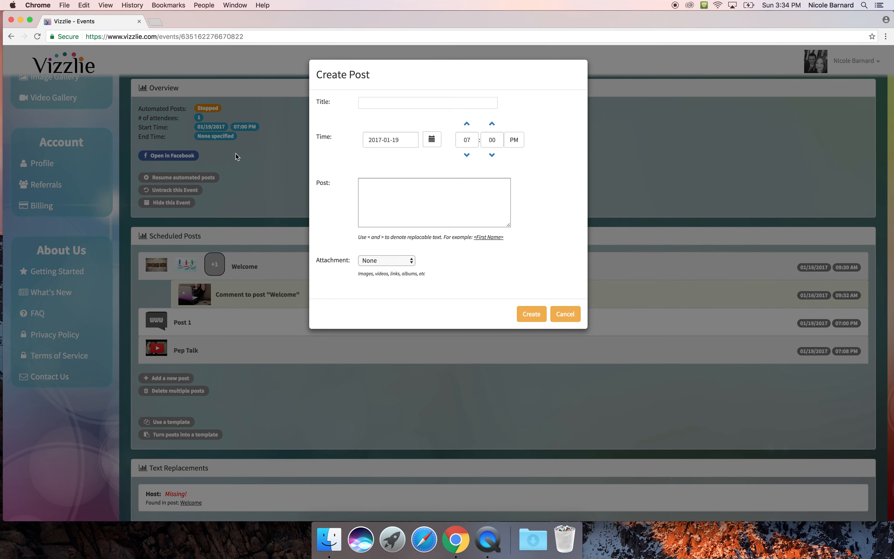
{"action": "left_click", "coordinate": [576, 314]}
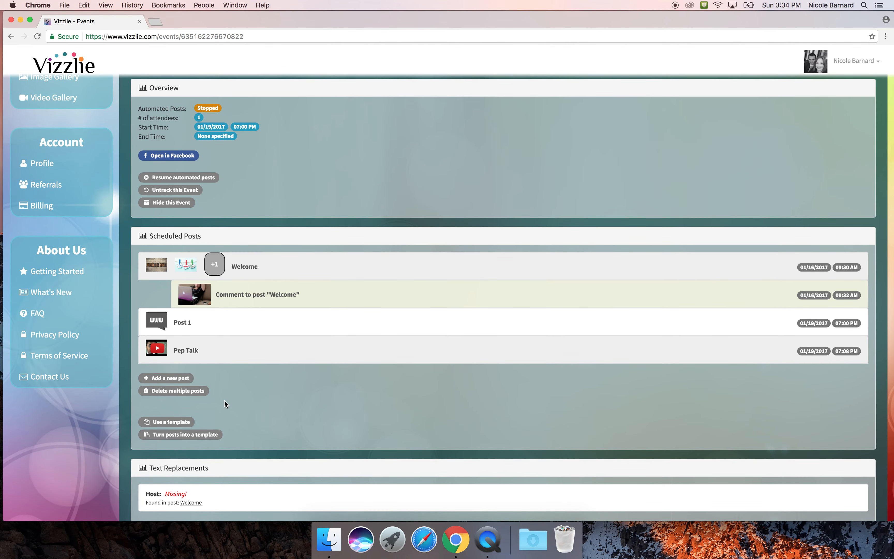
{"action": "scroll", "coordinate": [224, 400], "scroll_direction": "up", "scroll_amount": 2}
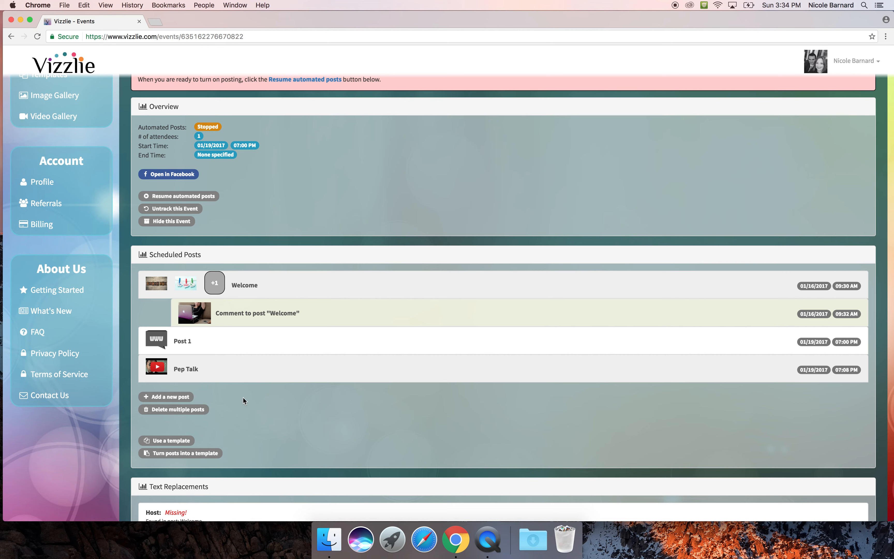
{"action": "scroll", "coordinate": [243, 398], "scroll_direction": "down", "scroll_amount": 4}
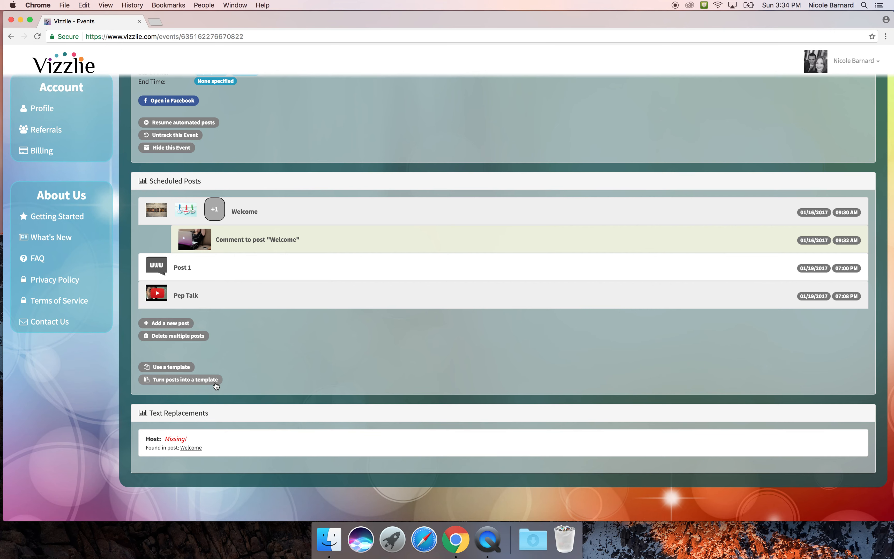
{"action": "left_click", "coordinate": [216, 384]}
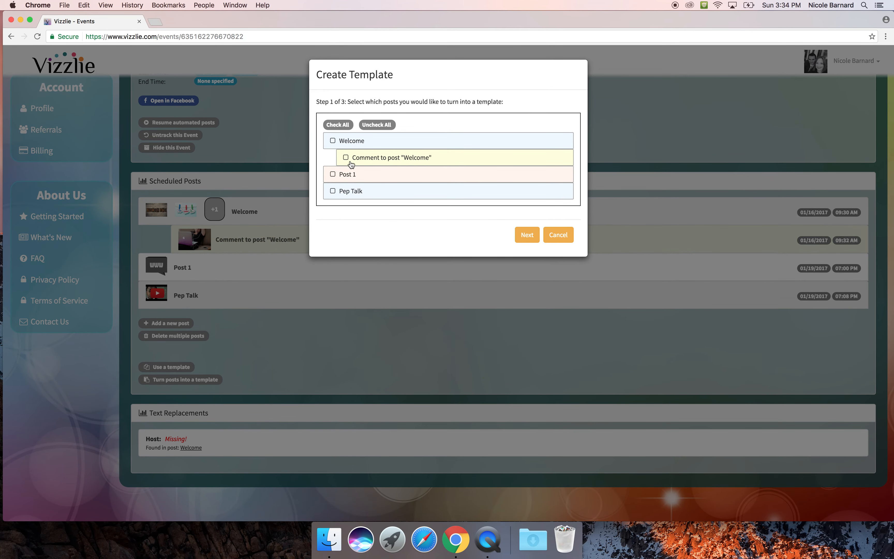
{"action": "left_click", "coordinate": [553, 234]}
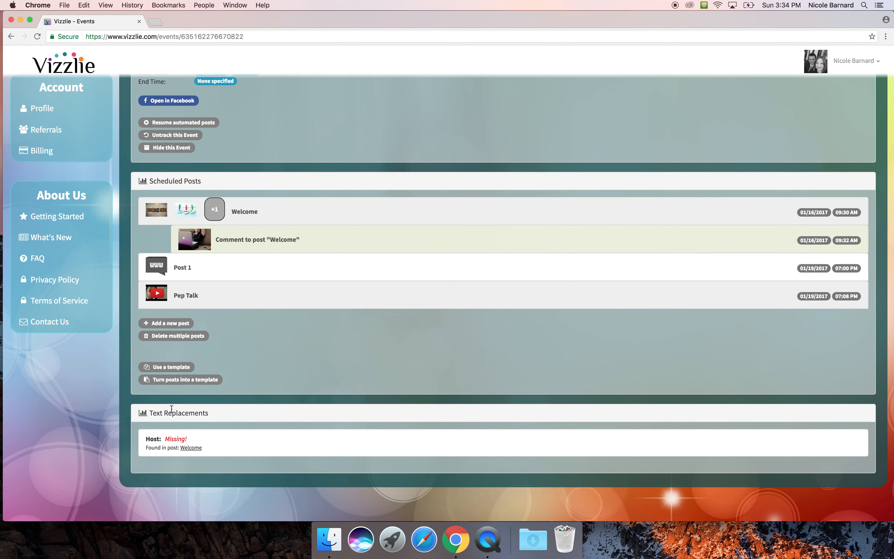
Step: Fill in the missing Host text replacement with the host's first name, save it and check the entry
{"action": "left_click", "coordinate": [184, 440]}
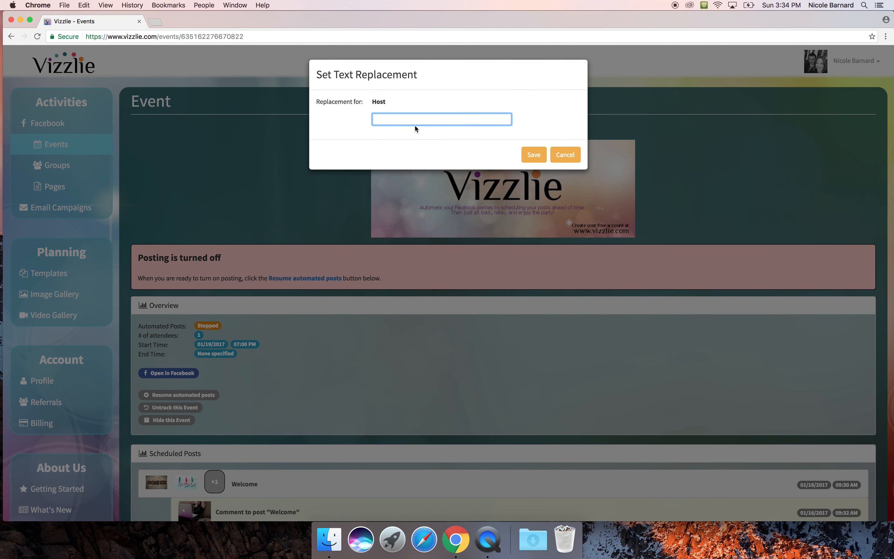
{"action": "type", "text": "Sue"}
{"action": "left_click", "coordinate": [535, 154]}
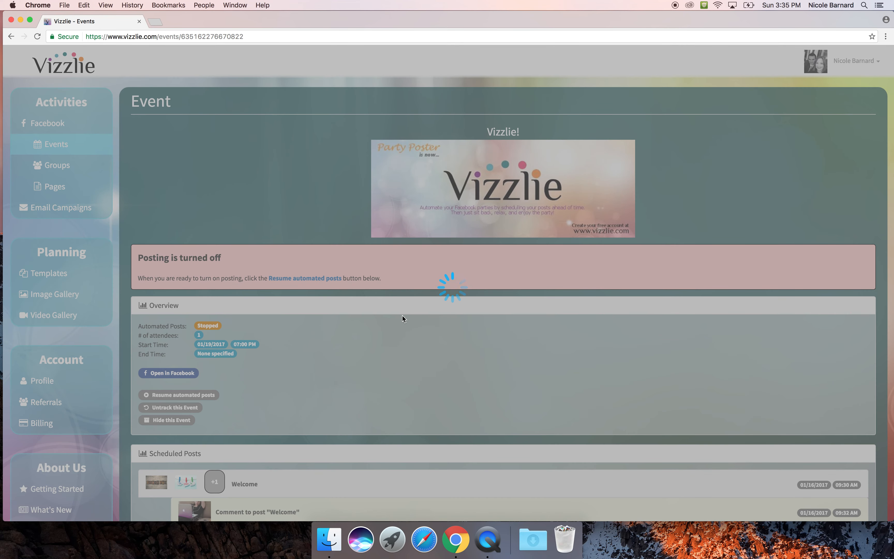
{"action": "scroll", "coordinate": [402, 316], "scroll_direction": "down", "scroll_amount": 10}
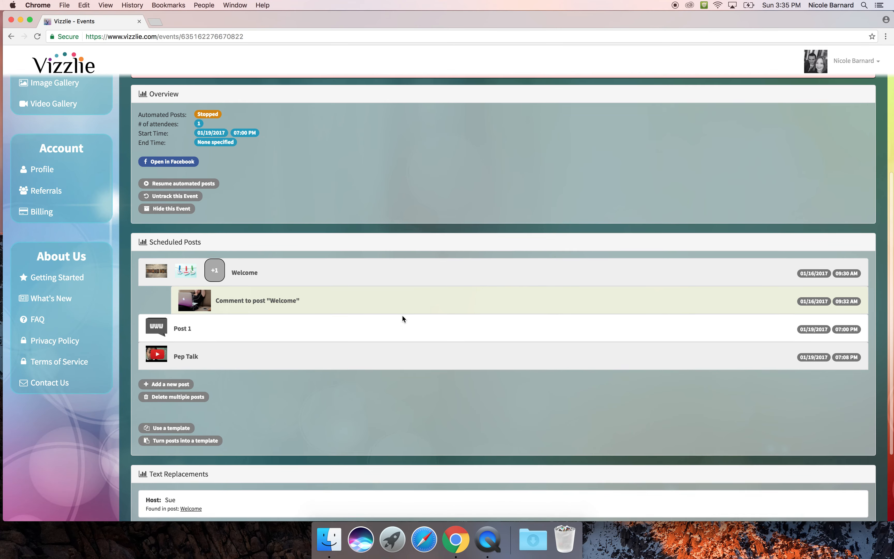
{"action": "scroll", "coordinate": [402, 318], "scroll_direction": "down", "scroll_amount": 3}
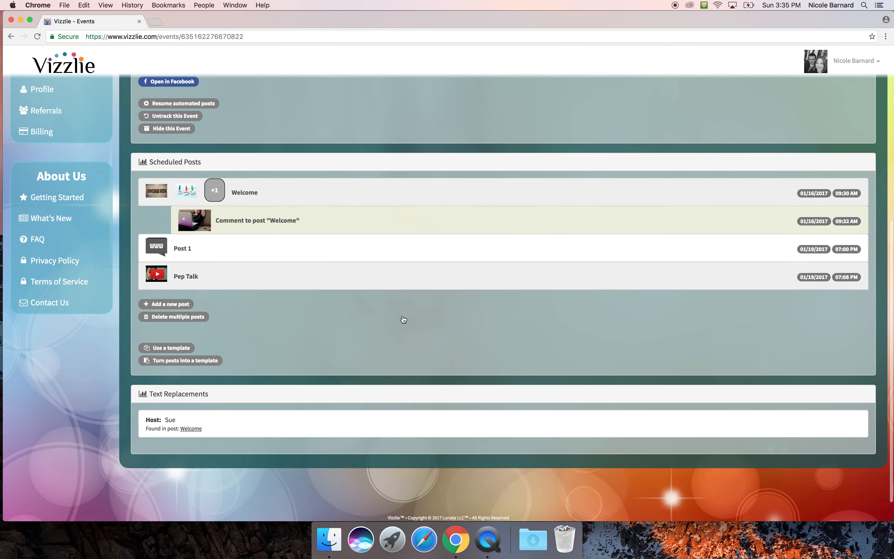
Step: Resume automated posts for the Vizzlie! event and confirm turning them on
{"action": "scroll", "coordinate": [404, 320], "scroll_direction": "up", "scroll_amount": 5}
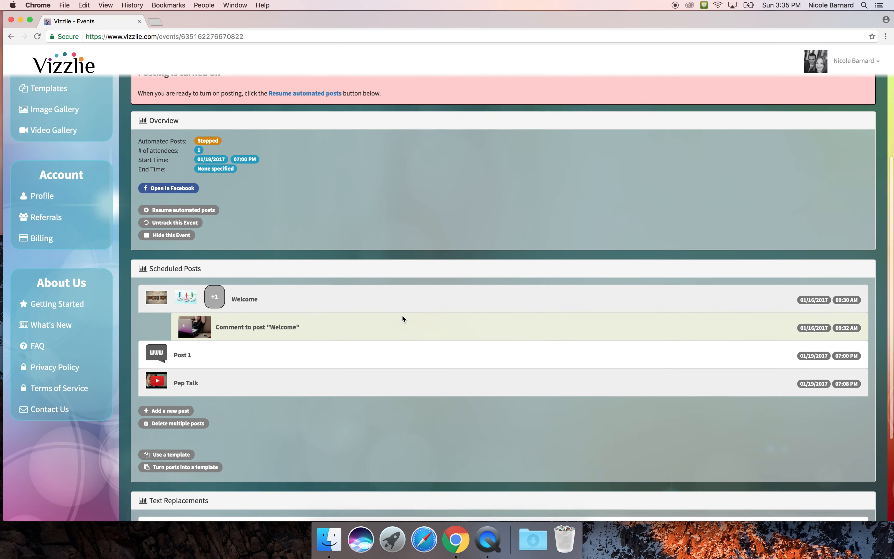
{"action": "scroll", "coordinate": [403, 316], "scroll_direction": "up", "scroll_amount": 5}
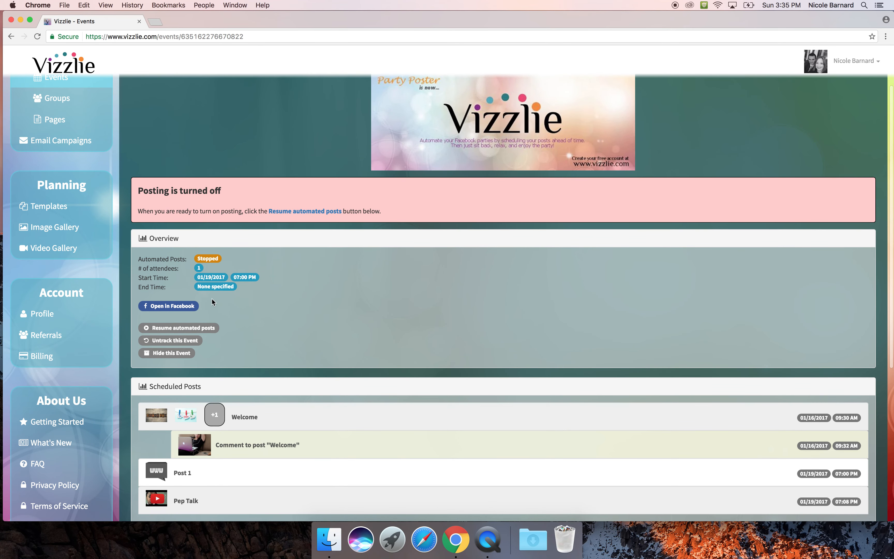
{"action": "left_click", "coordinate": [200, 329]}
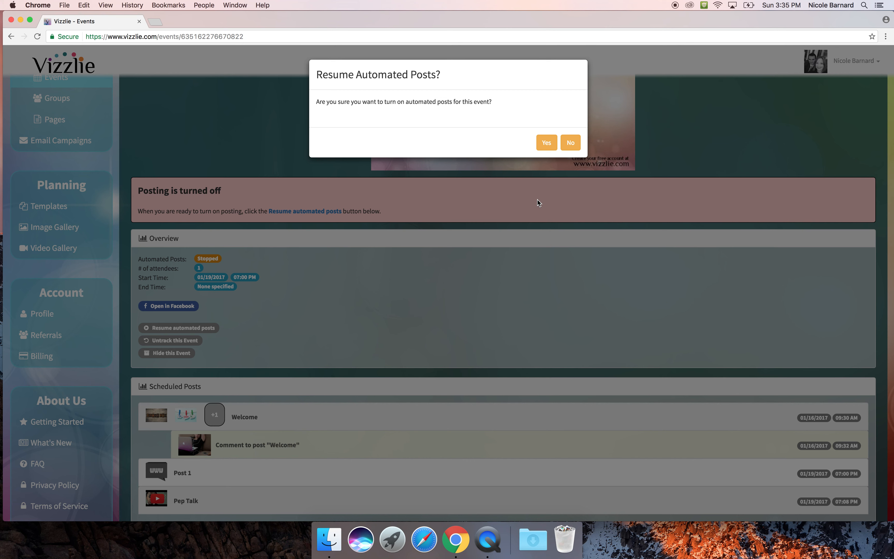
{"action": "left_click", "coordinate": [545, 148]}
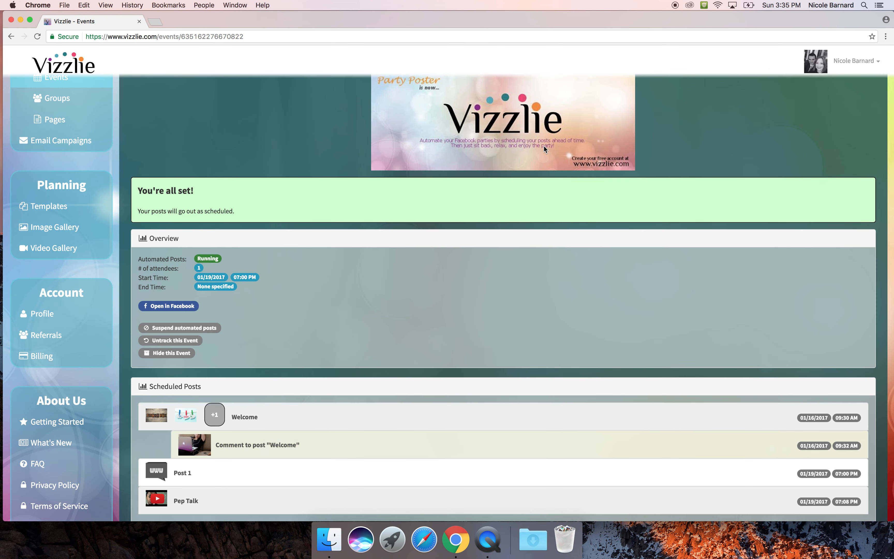
Step: Examine the event's posting status, scheduled post times and text replacements
{"action": "scroll", "coordinate": [400, 284], "scroll_direction": "down", "scroll_amount": 3}
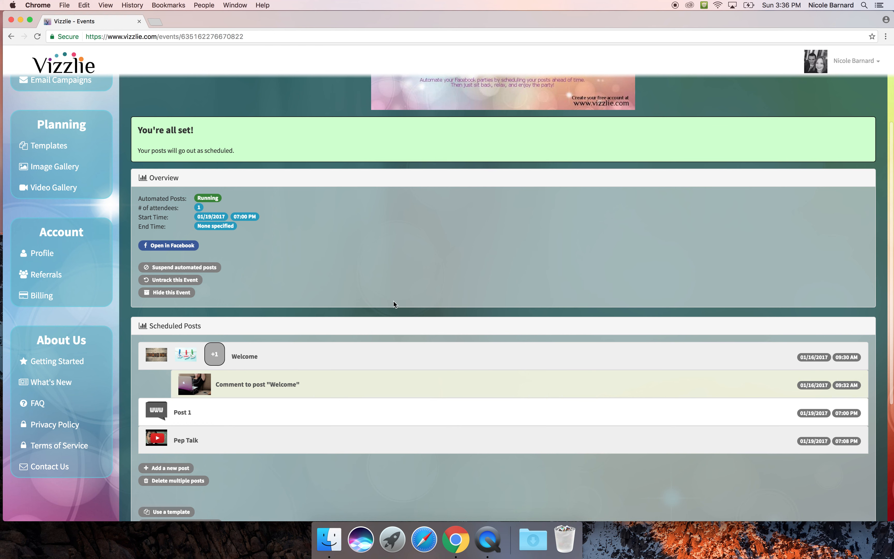
{"action": "scroll", "coordinate": [396, 451], "scroll_direction": "down", "scroll_amount": 3}
{"action": "scroll", "coordinate": [396, 452], "scroll_direction": "down", "scroll_amount": 1}
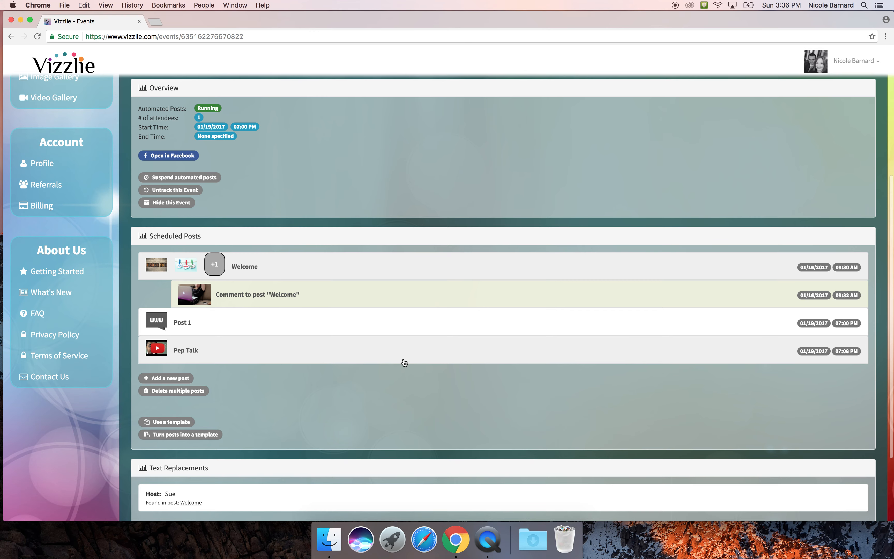
{"action": "scroll", "coordinate": [404, 362], "scroll_direction": "down", "scroll_amount": 3}
{"action": "scroll", "coordinate": [404, 361], "scroll_direction": "up", "scroll_amount": 3}
{"action": "scroll", "coordinate": [403, 359], "scroll_direction": "up", "scroll_amount": 3}
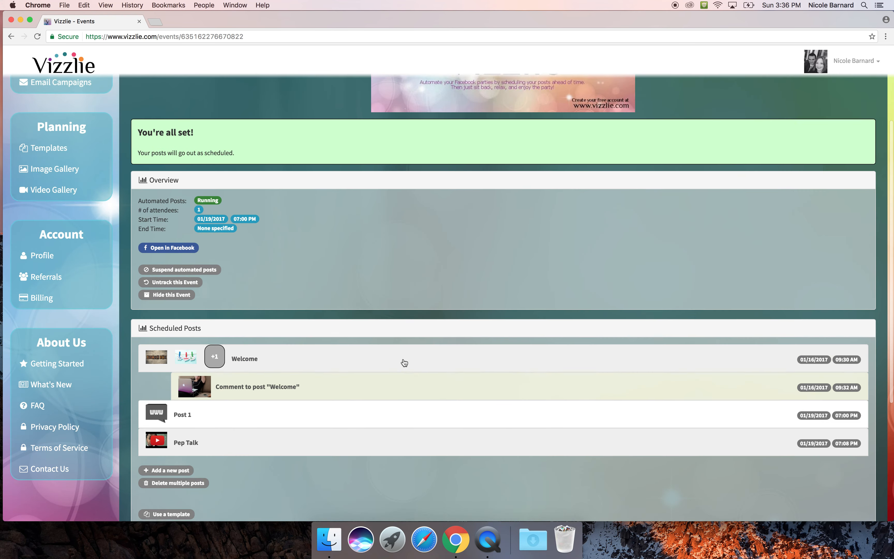
{"action": "scroll", "coordinate": [98, 207], "scroll_direction": "up", "scroll_amount": 4}
{"action": "scroll", "coordinate": [98, 208], "scroll_direction": "up", "scroll_amount": 2}
Step: Return to the Events list to check the tracked event, and open the Contact Us page
{"action": "left_click", "coordinate": [67, 146]}
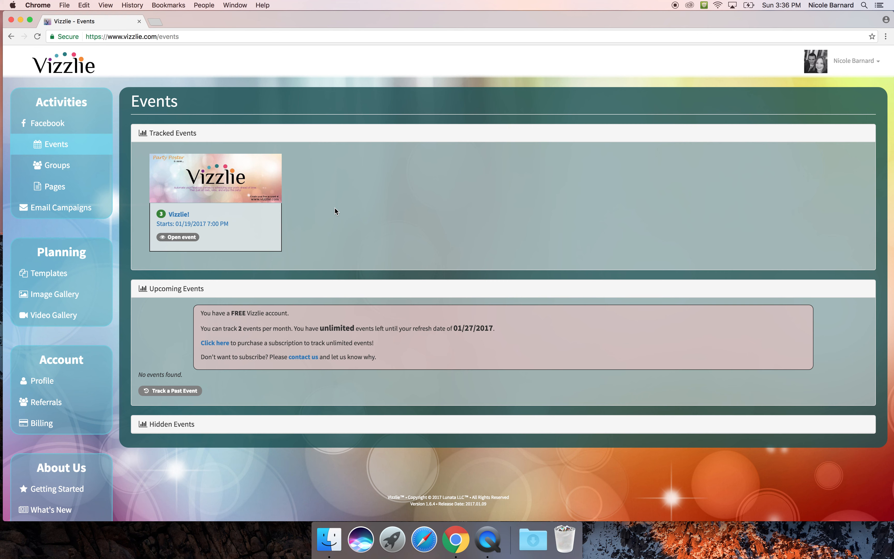
{"action": "scroll", "coordinate": [336, 211], "scroll_direction": "down", "scroll_amount": 3}
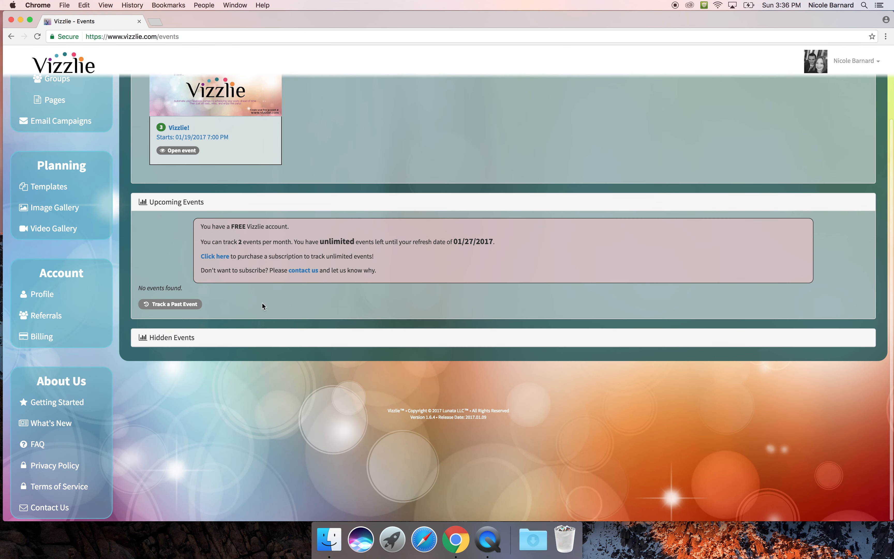
{"action": "left_click", "coordinate": [79, 510]}
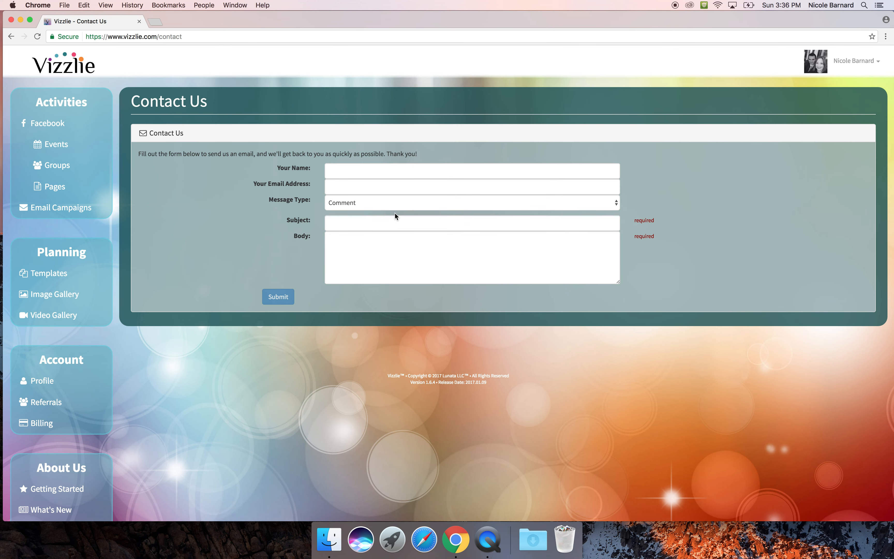